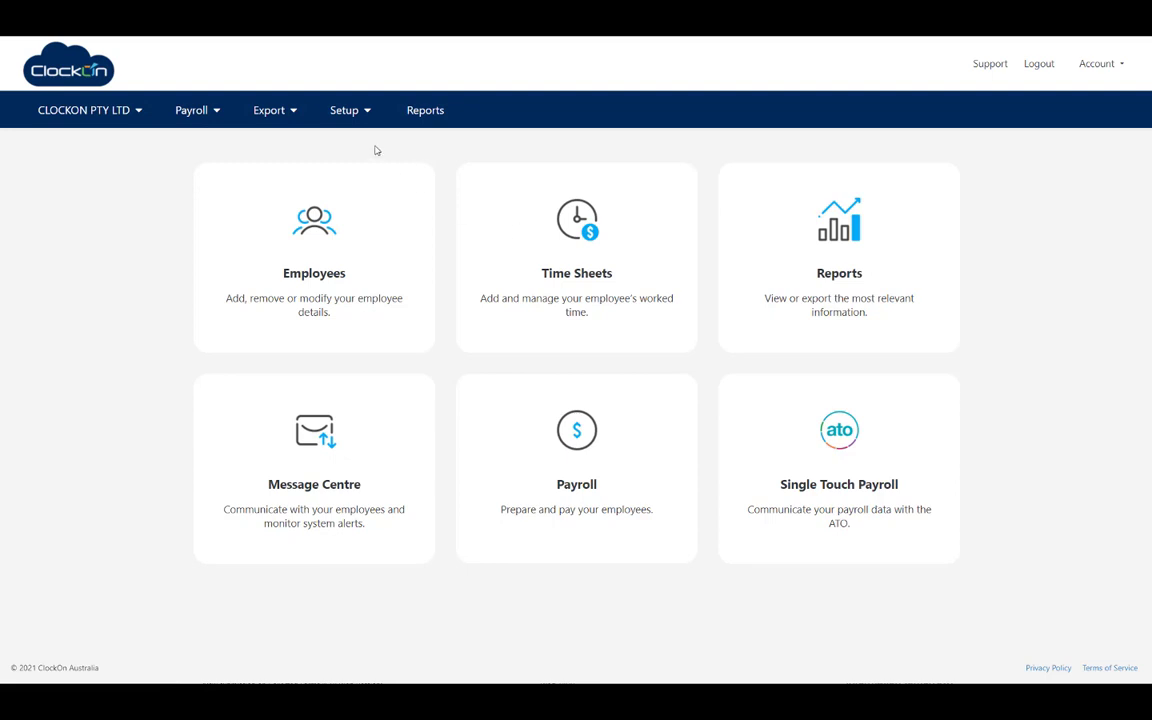
Start a new employee record and enter the employee's first name and surname, with gender Male
click(326, 231)
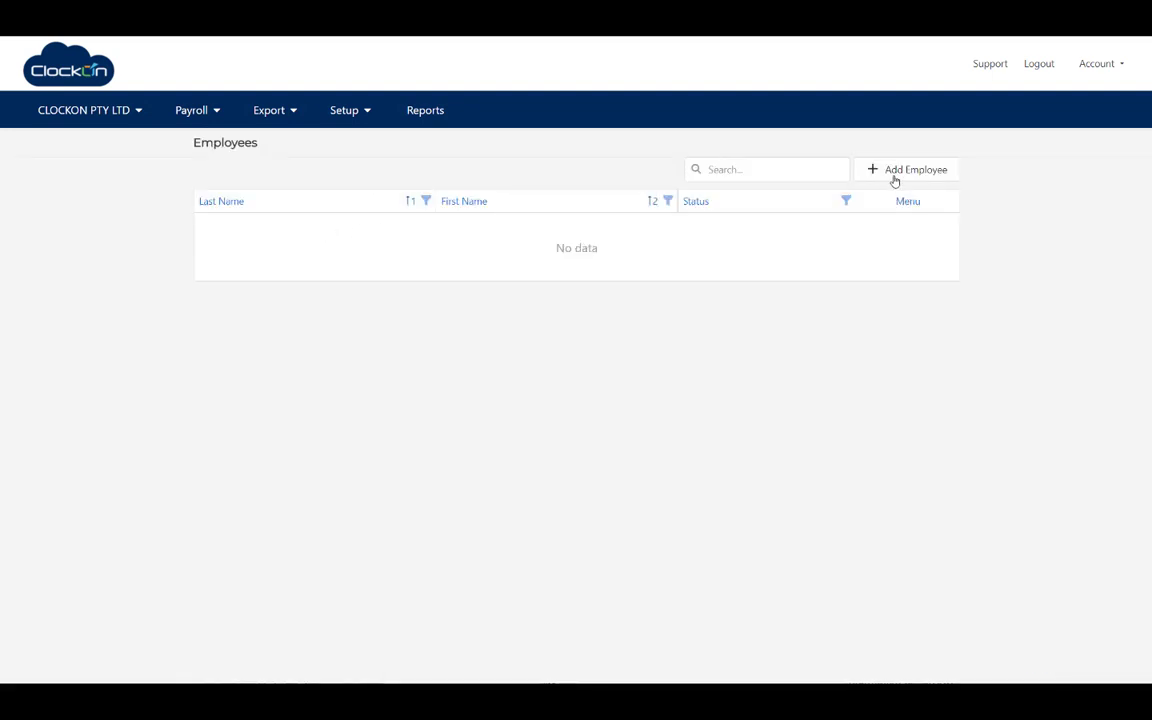
click(895, 178)
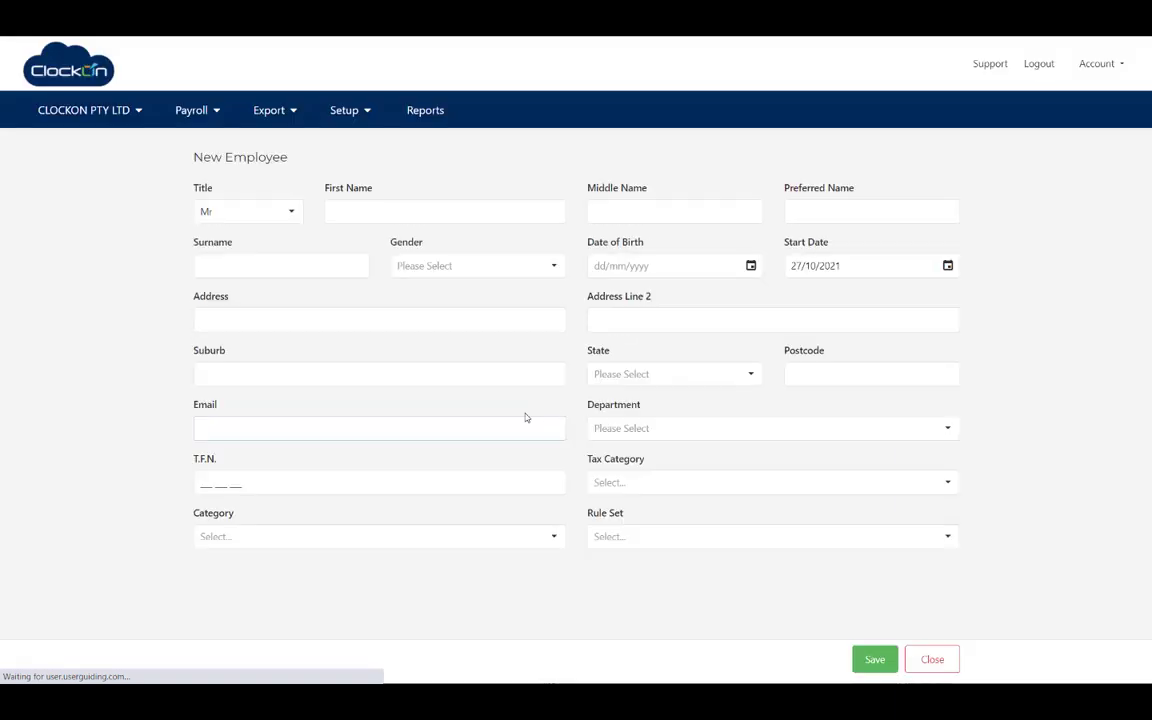
click(419, 212)
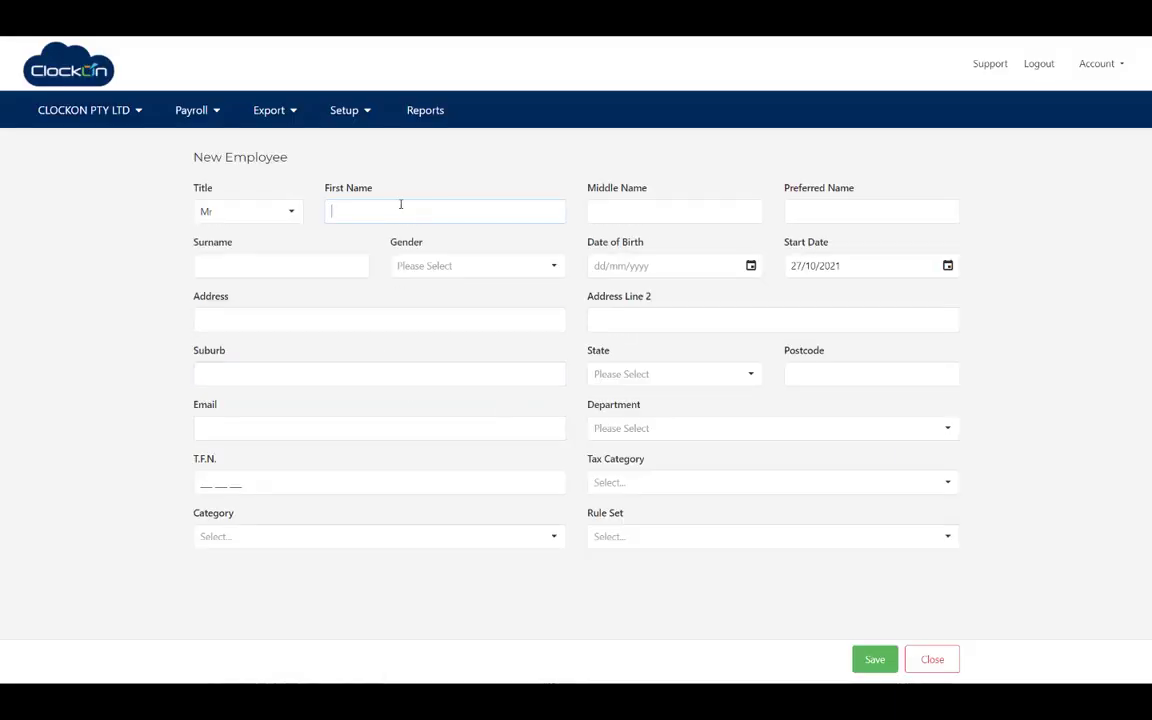
text(John)
key(Tab)
key(Tab)
key(Tab)
text(Smith)
key(Tab)
key(Down)
key(Tab)
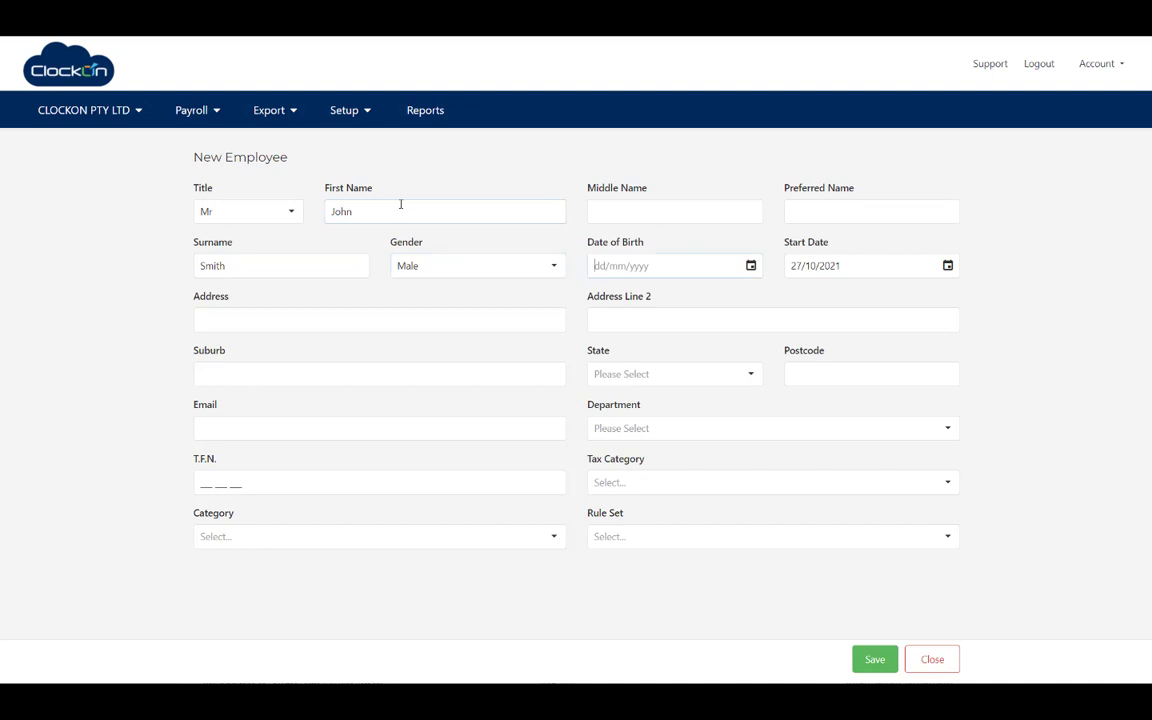
Enter the employee's date of birth and set the start date to 01/01/2021
text(01012021)
text(1980)
key(Tab)
text(01/)
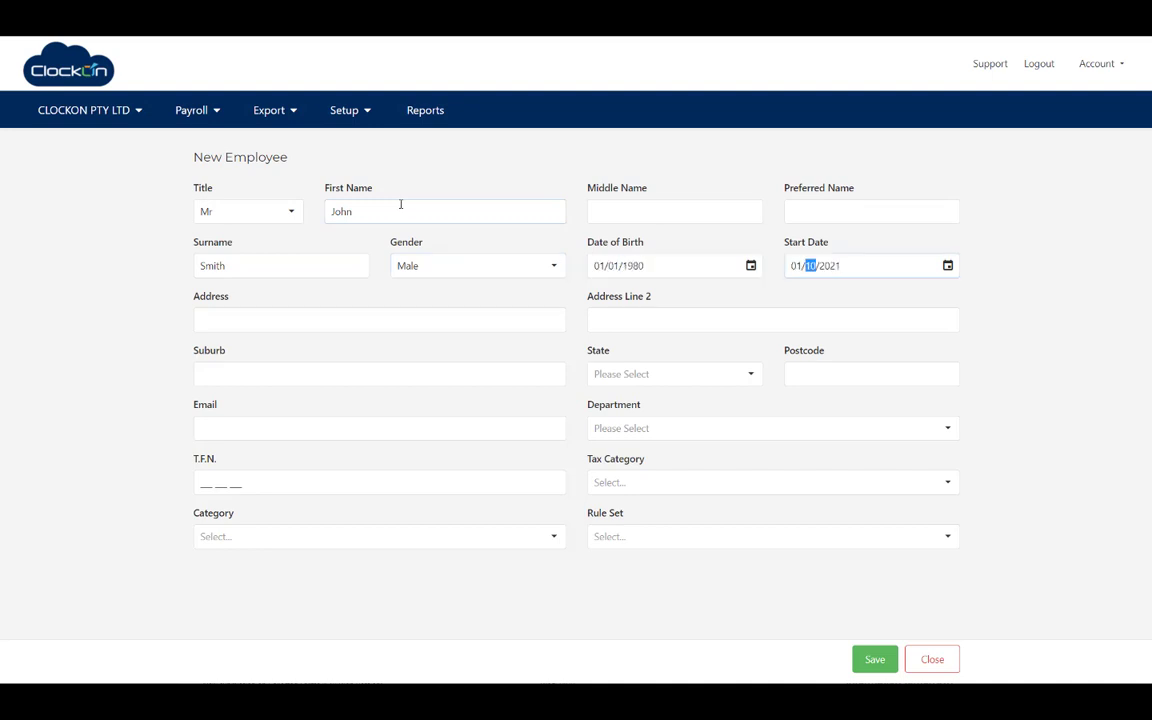
text(01)
key(Tab)
Fill in the employee's street address, suburb and postcode, with New South Wales as the state
text(12 smith st)
key(Tab)
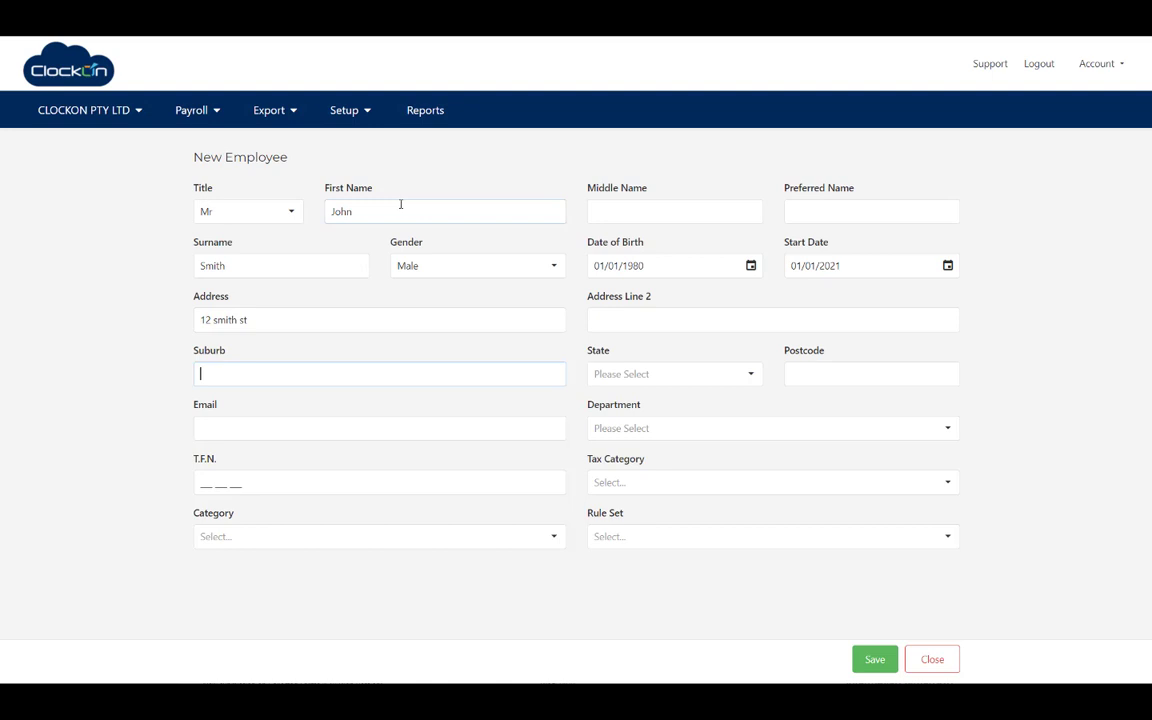
text(Sydney)
key(Tab)
key(Down)
key(Down)
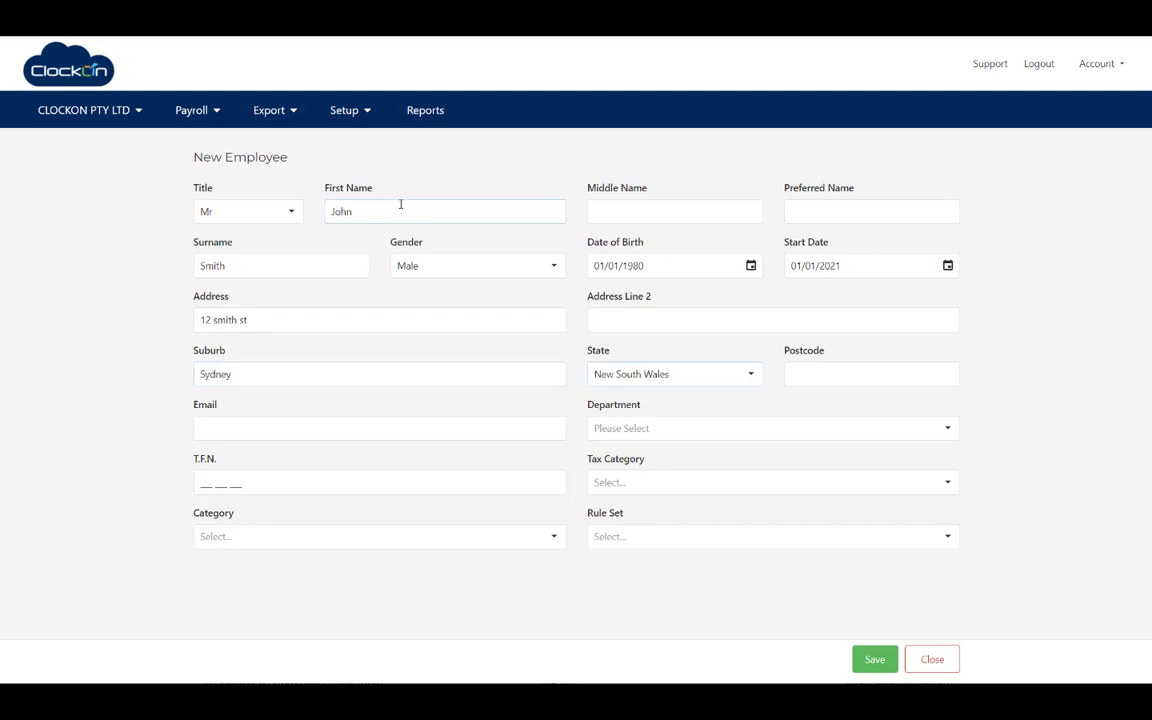
key(Tab)
text(2000)
key(Tab)
Enter the employee's e-mail address and assign the department CLOCKON PTY LTD (Default)
text(test@test)
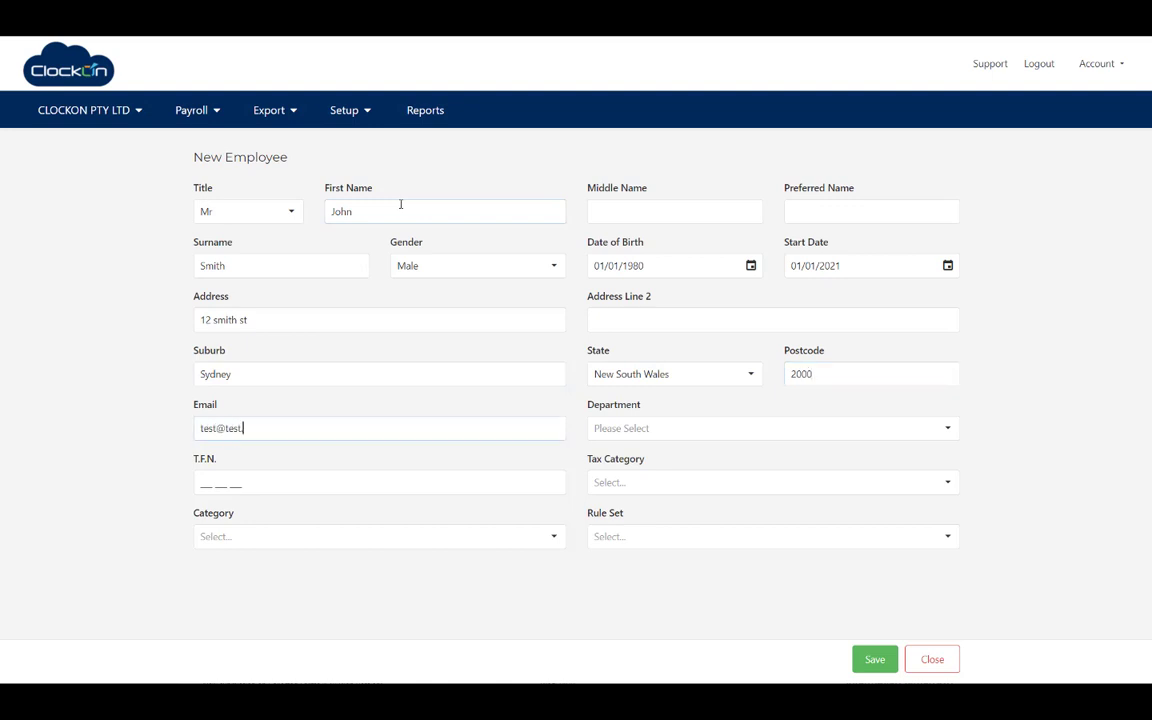
text(.com)
key(Tab)
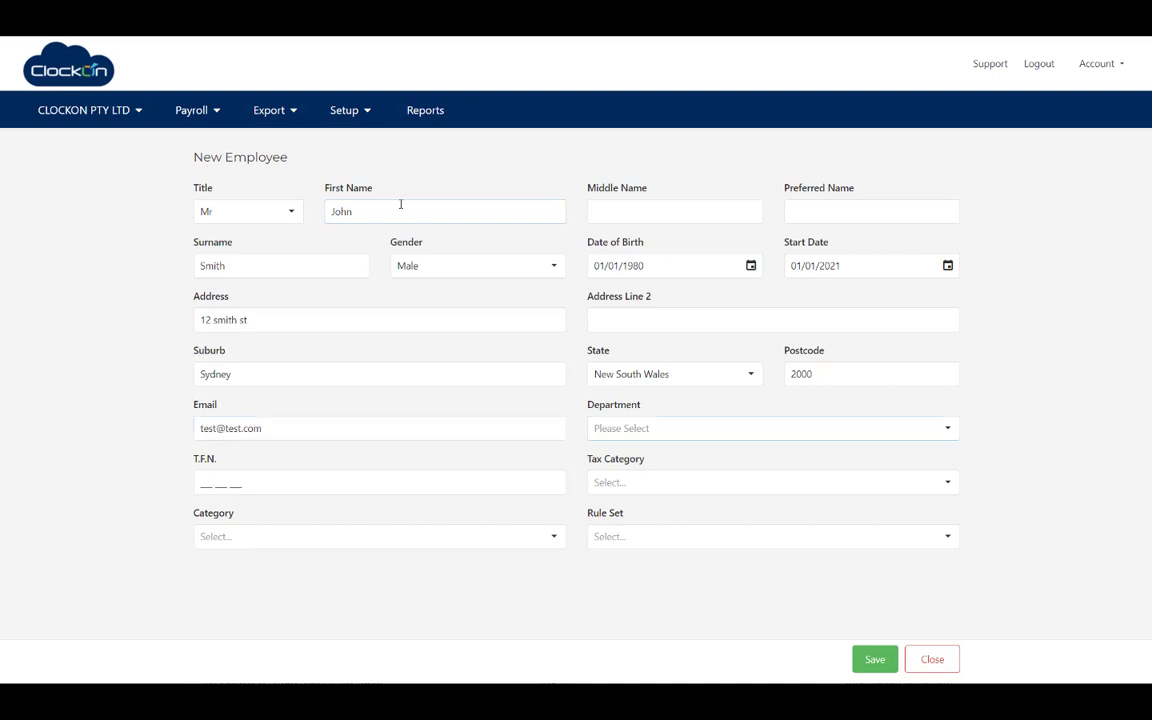
key(Down)
key(Tab)
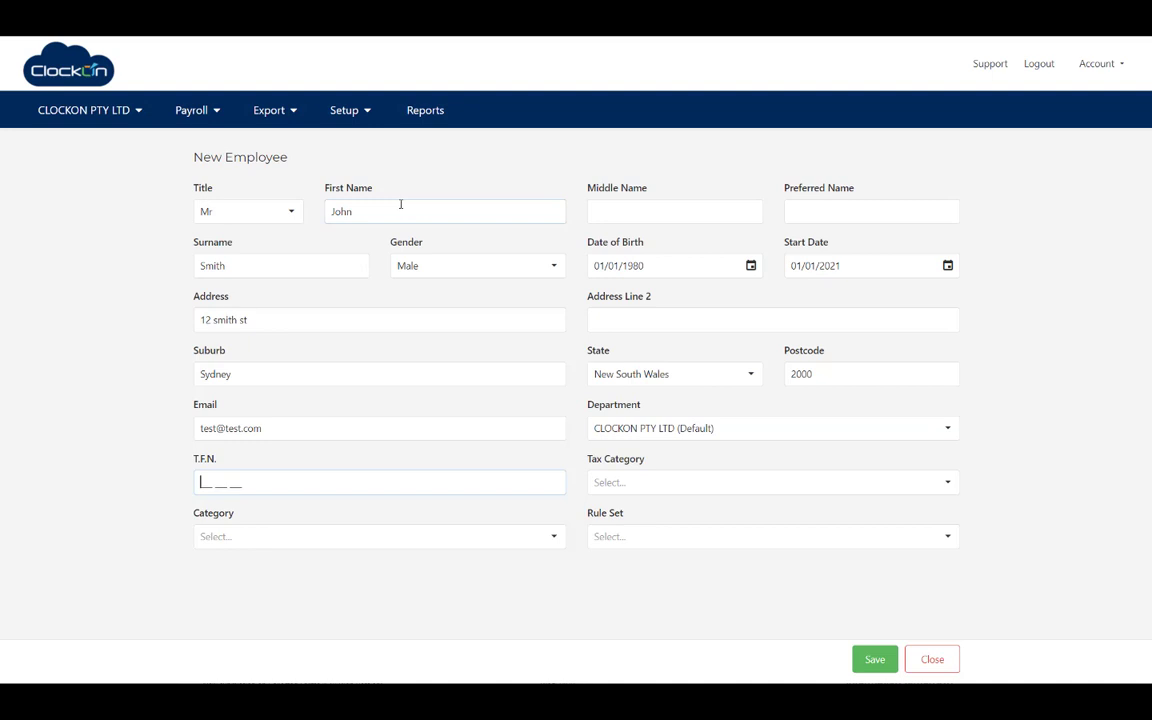
Enter the employee's tax file number and choose the tax category Tax Free Threshold Claimed
text(123456789)
key(Down)
key(Down)
key(Down)
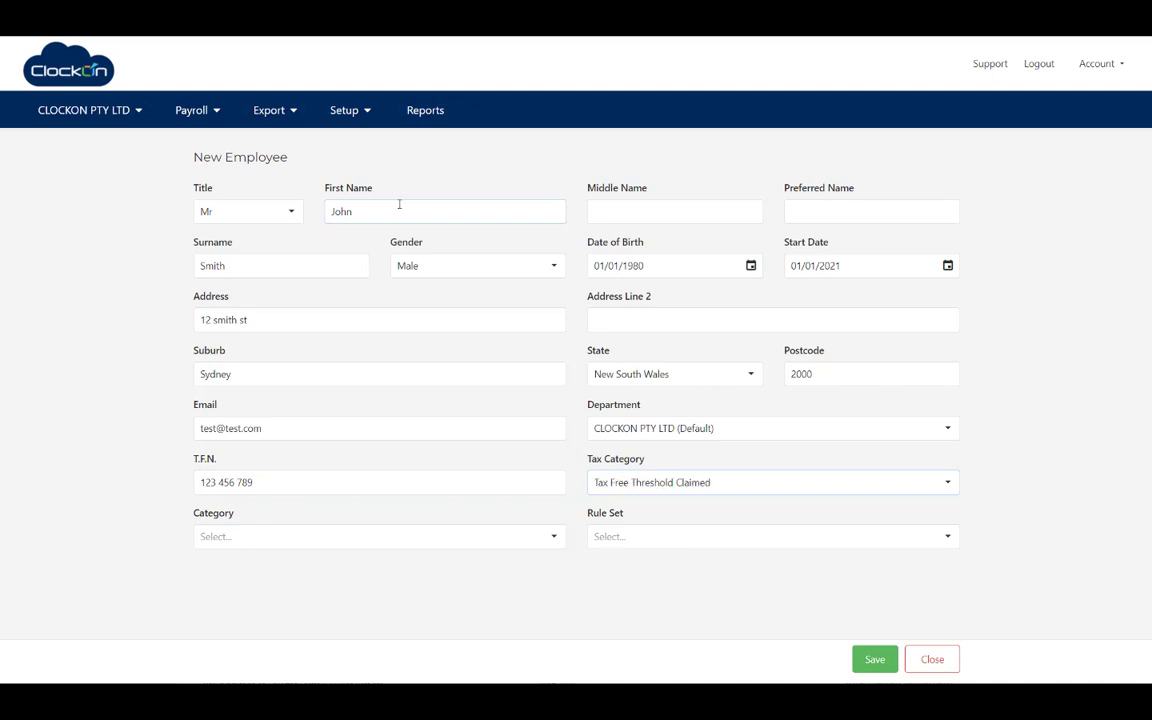
Set the employee's category to Staff and rule set to Casual, and save the new employee
key(Tab)
key(Down)
key(Tab)
key(Down)
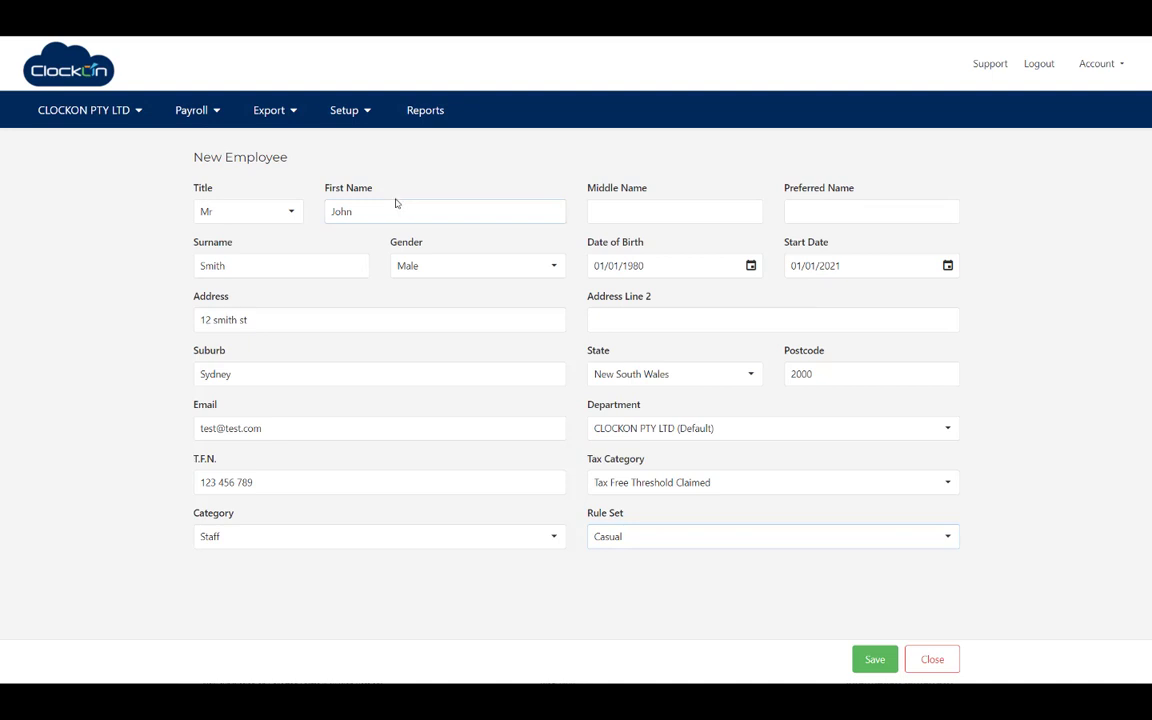
click(872, 661)
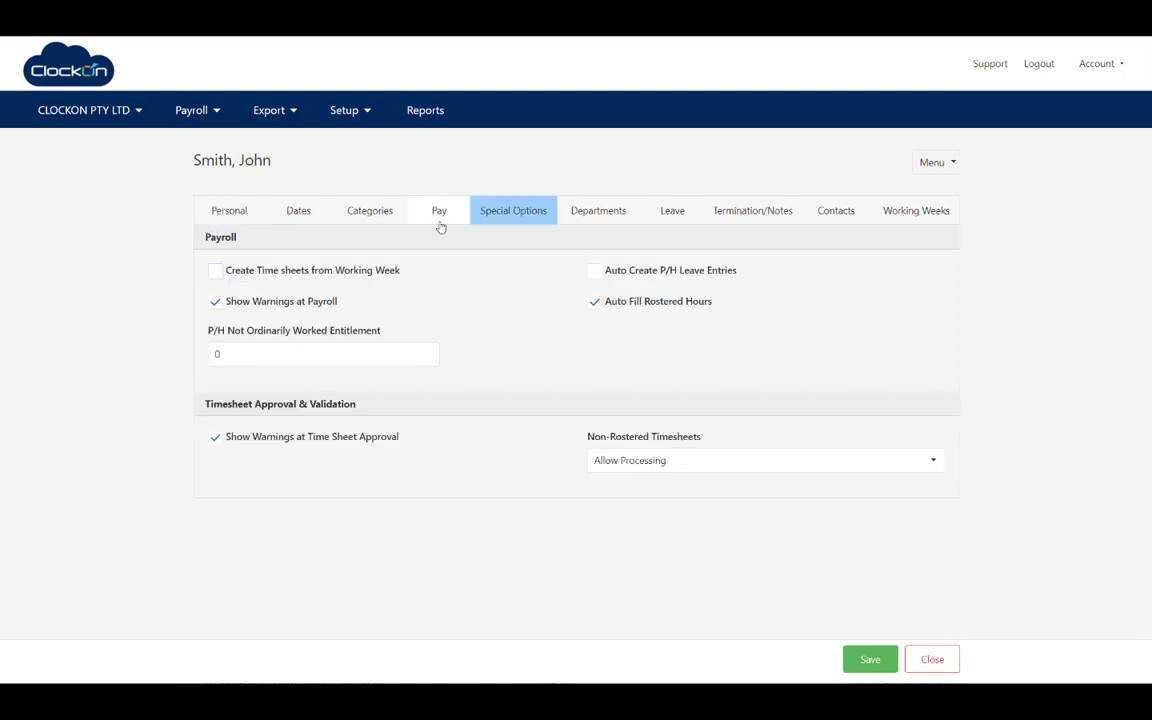
Assign the Default allowance set in the employee's pay details and save the employee
click(442, 218)
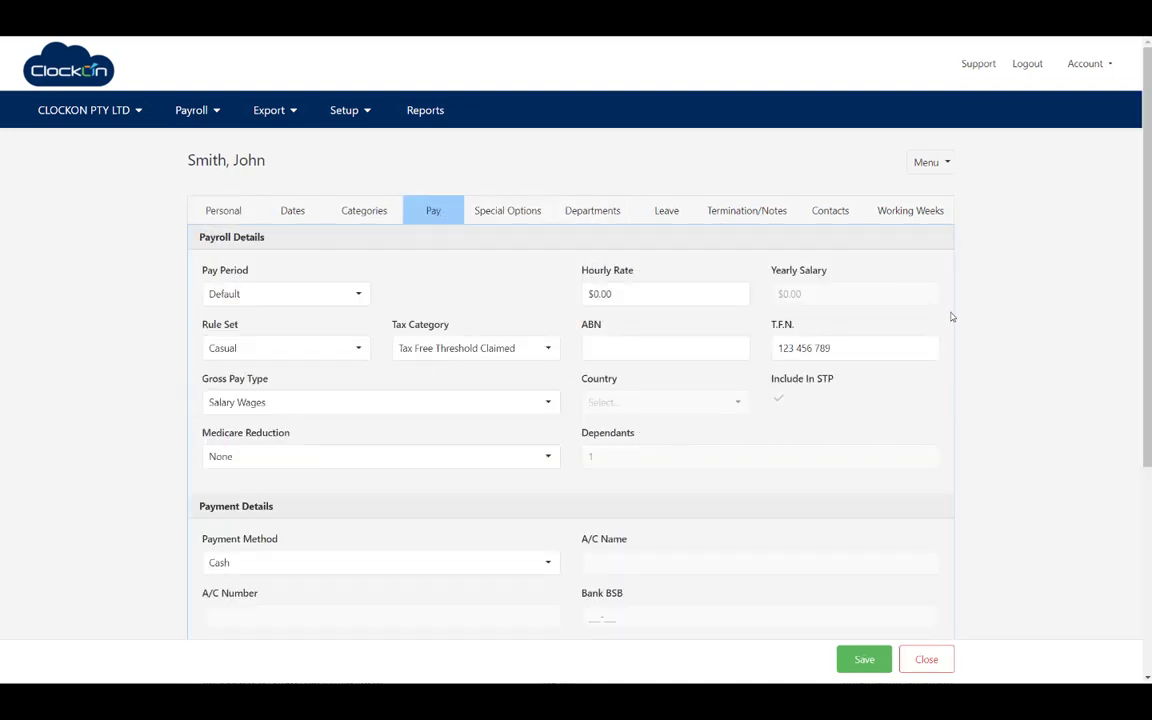
scroll(1029, 381, down, 3)
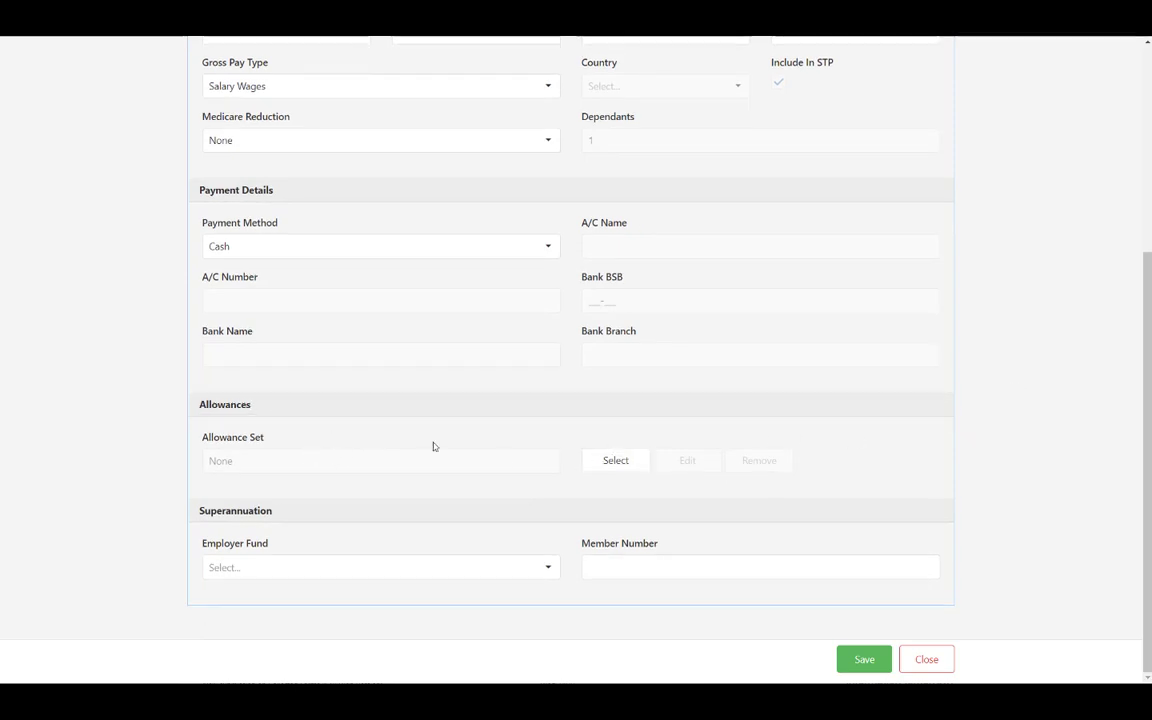
click(614, 462)
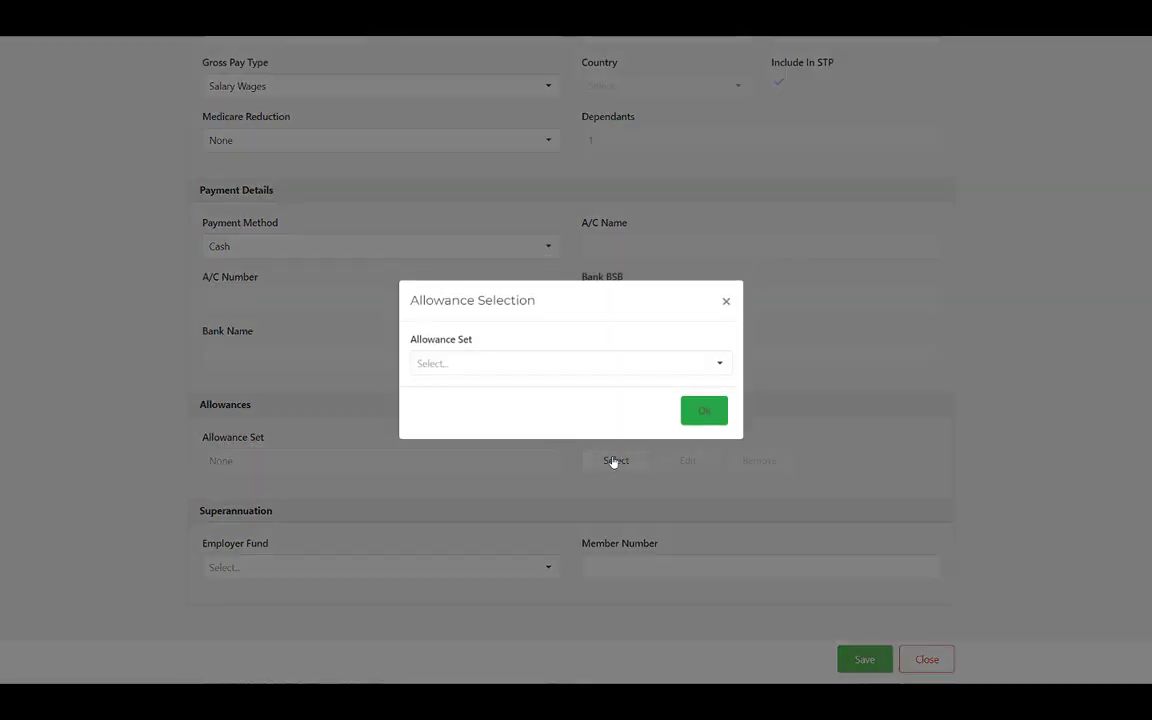
click(717, 370)
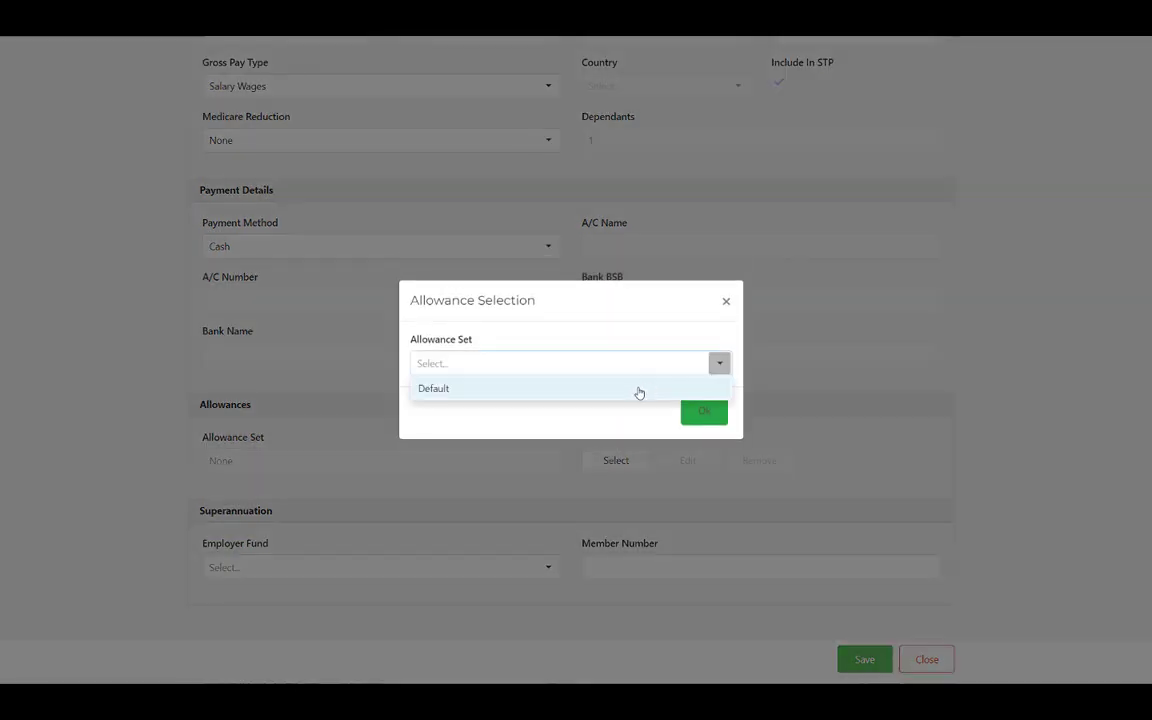
click(639, 393)
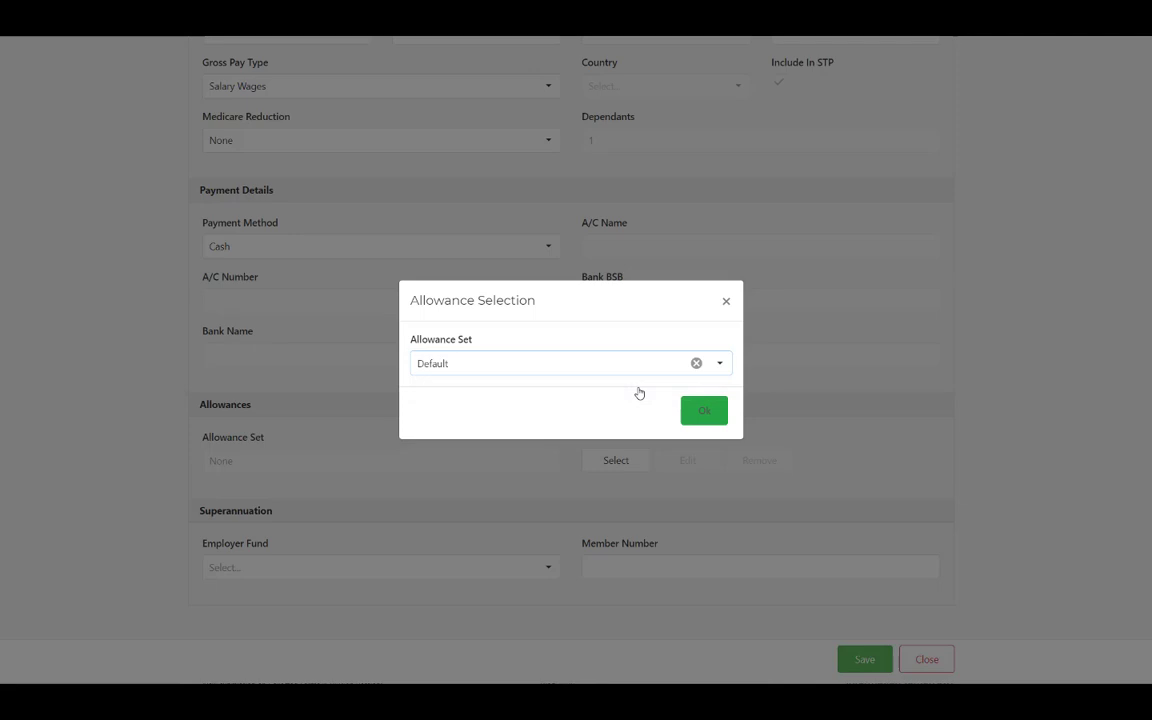
click(706, 419)
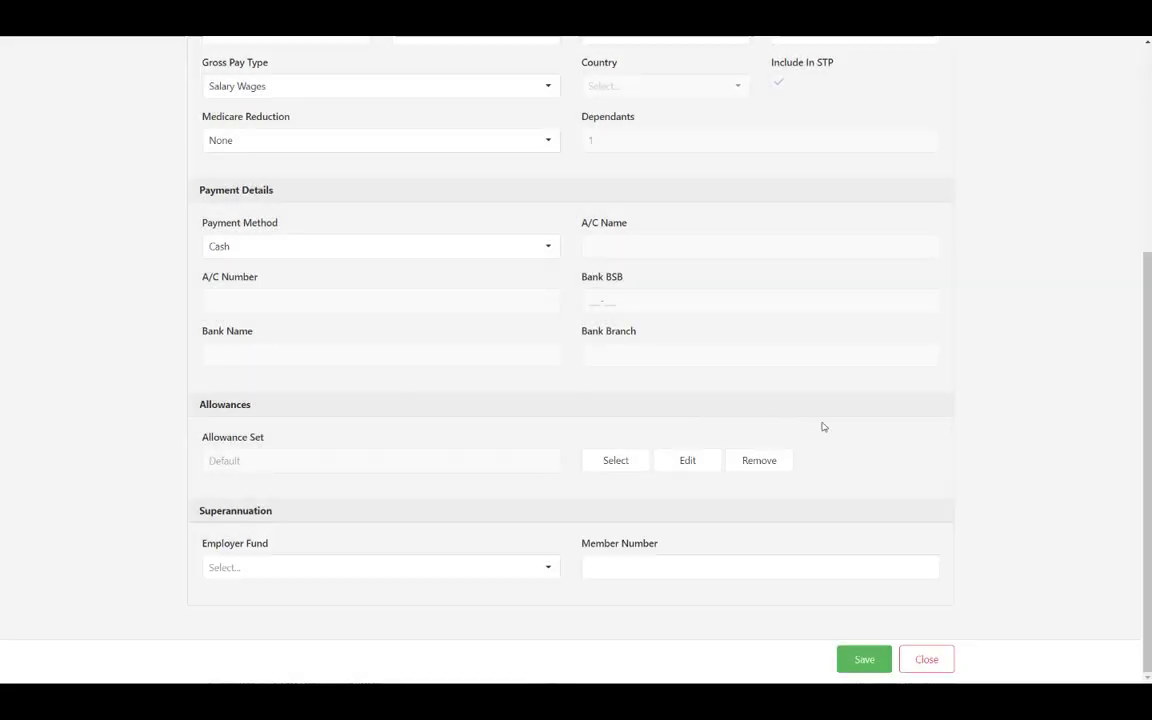
click(864, 661)
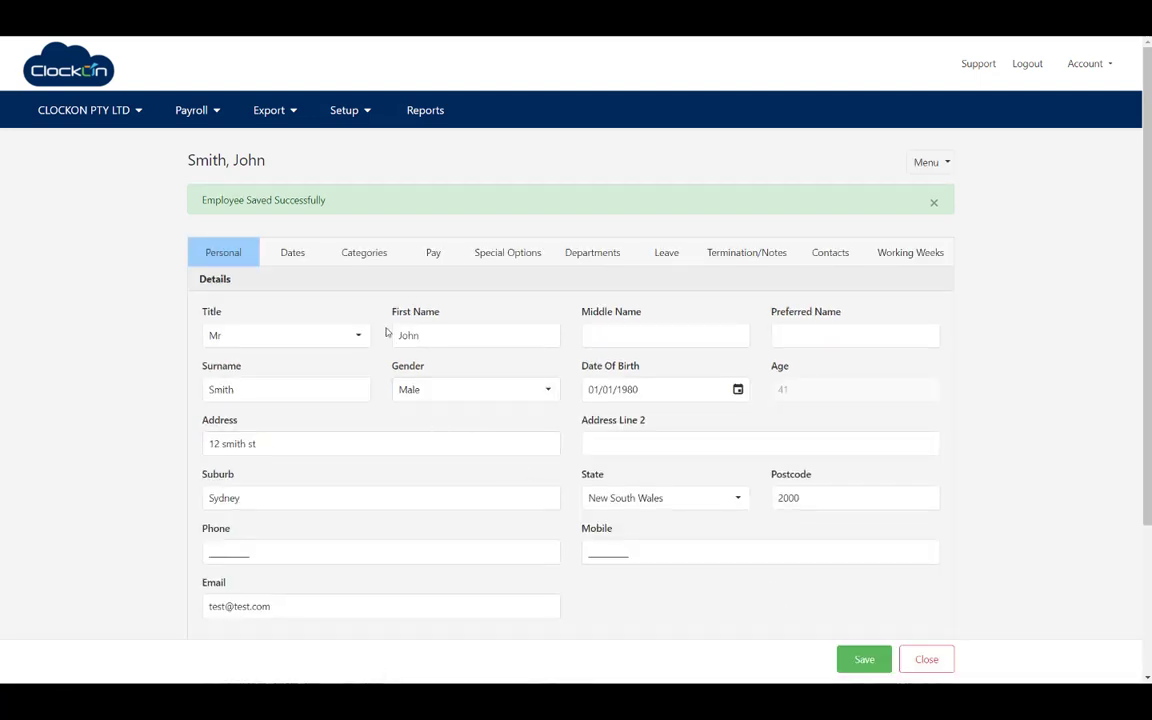
Create a draft payroll for the Default pay period, 26/10/2021 to 25/01/2022
click(194, 110)
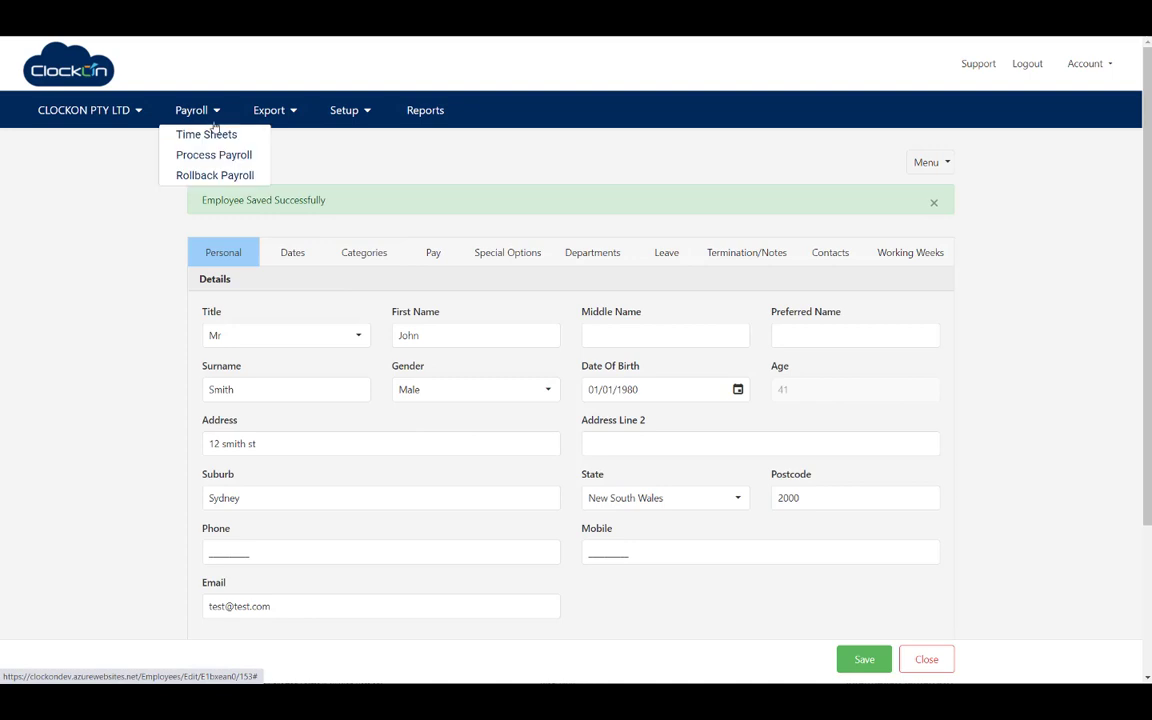
click(209, 154)
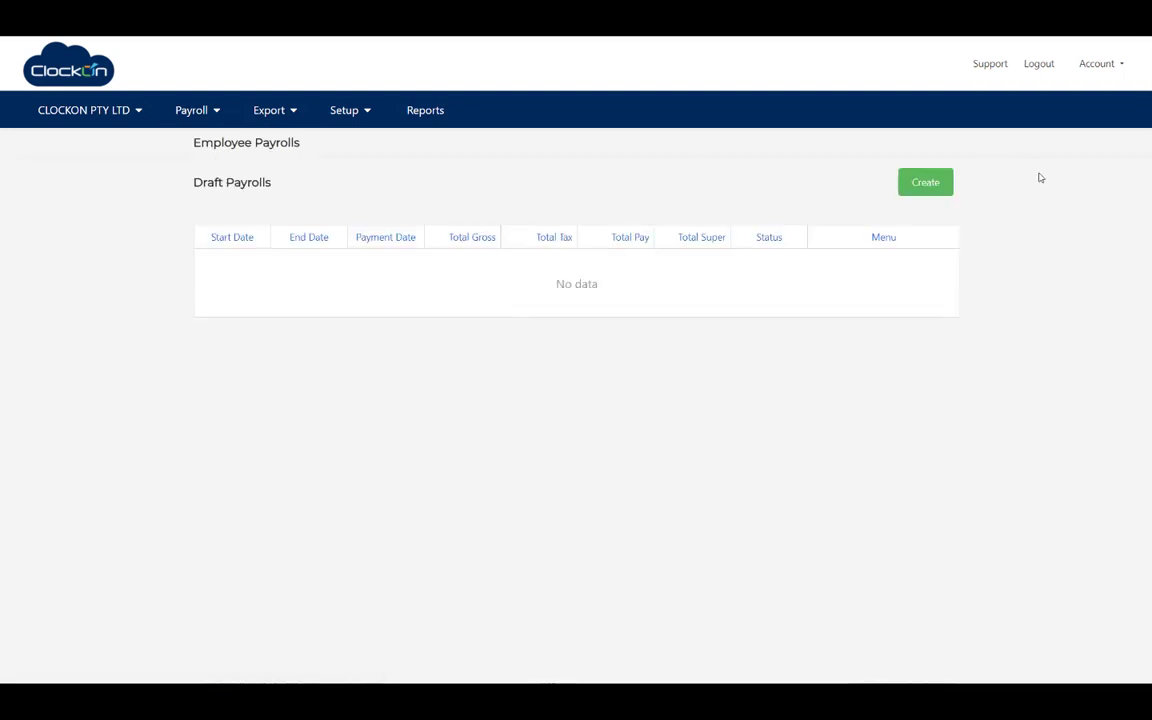
click(935, 187)
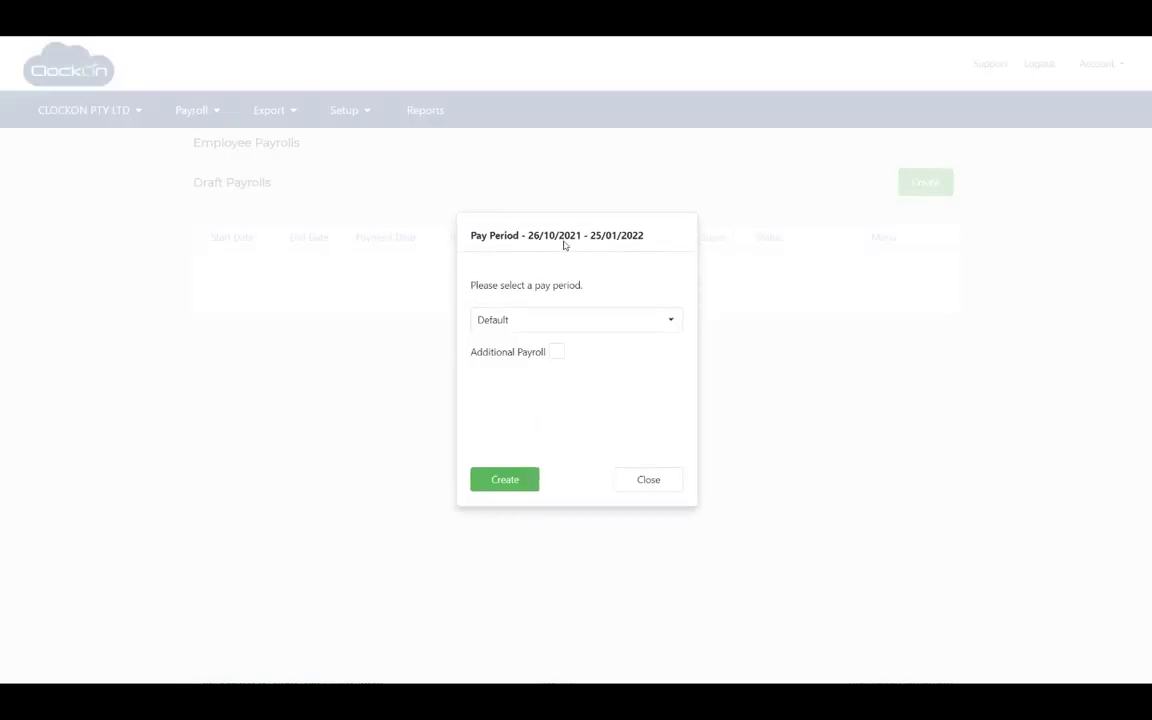
click(506, 480)
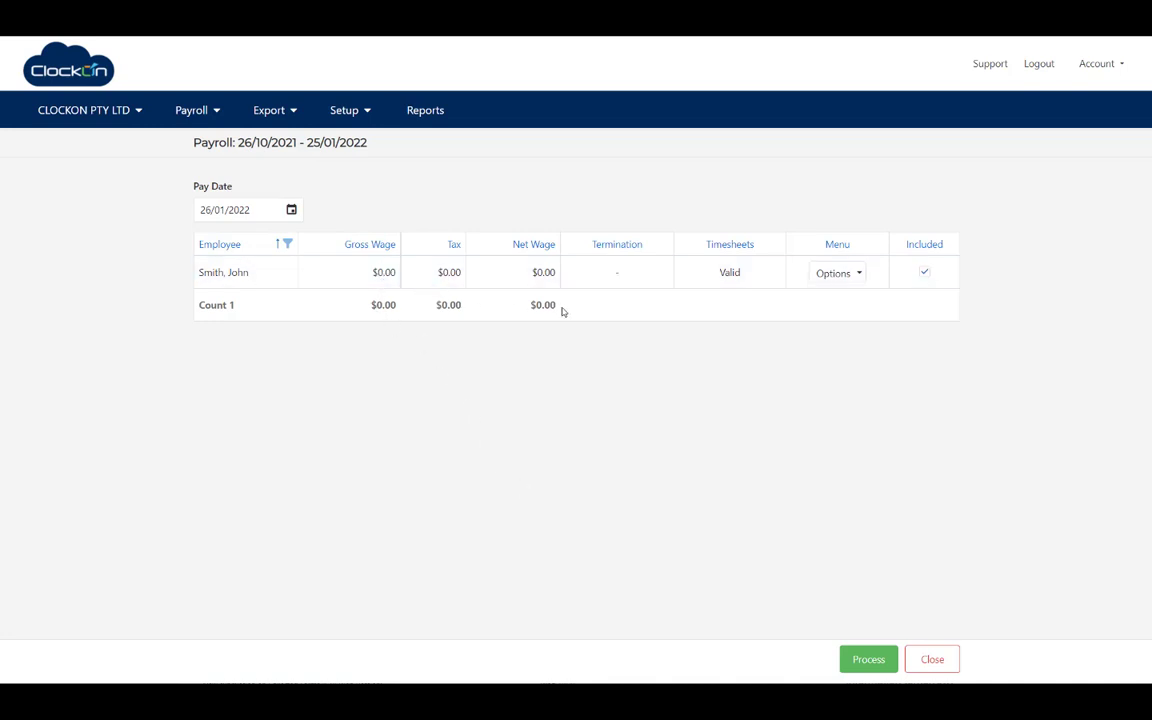
Open the employee's payslip in the draft payroll and set the Gross Wages allowance amount to 10000
click(860, 275)
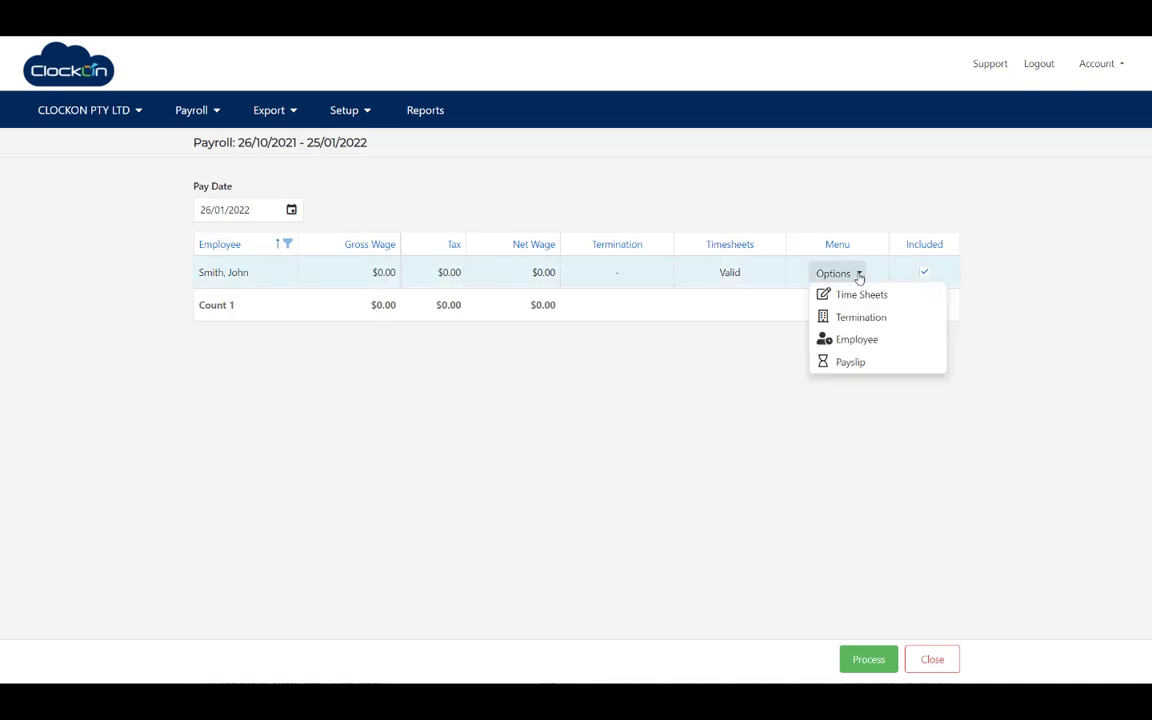
click(849, 365)
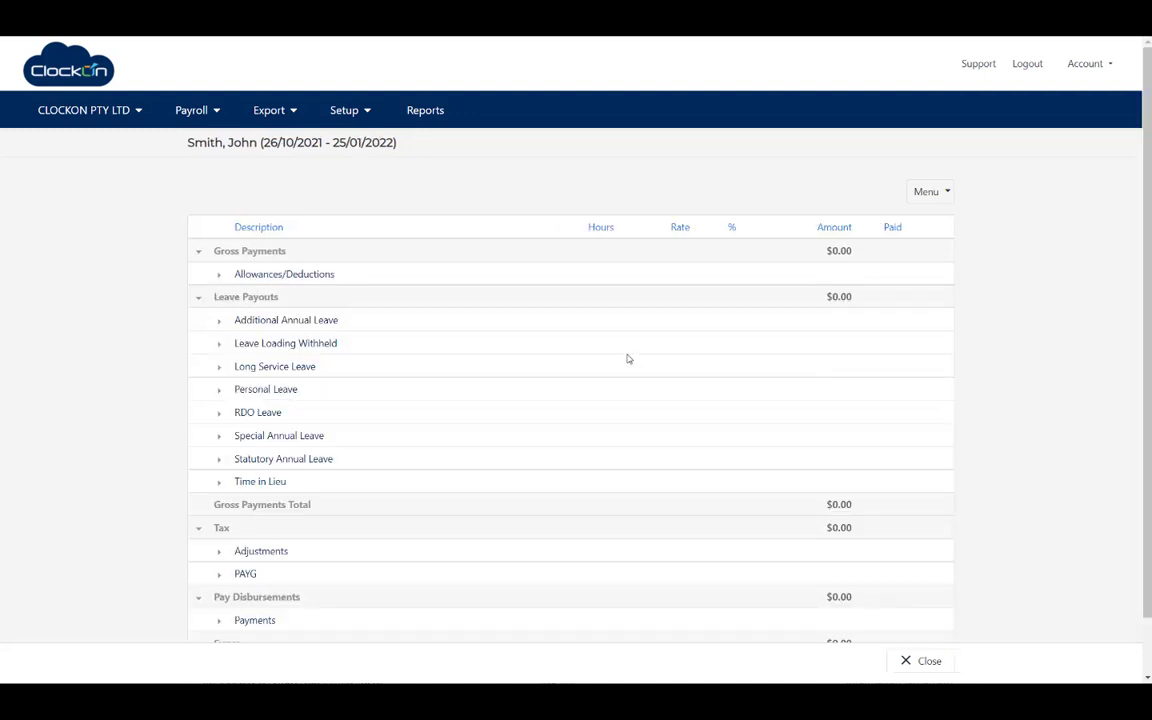
click(217, 277)
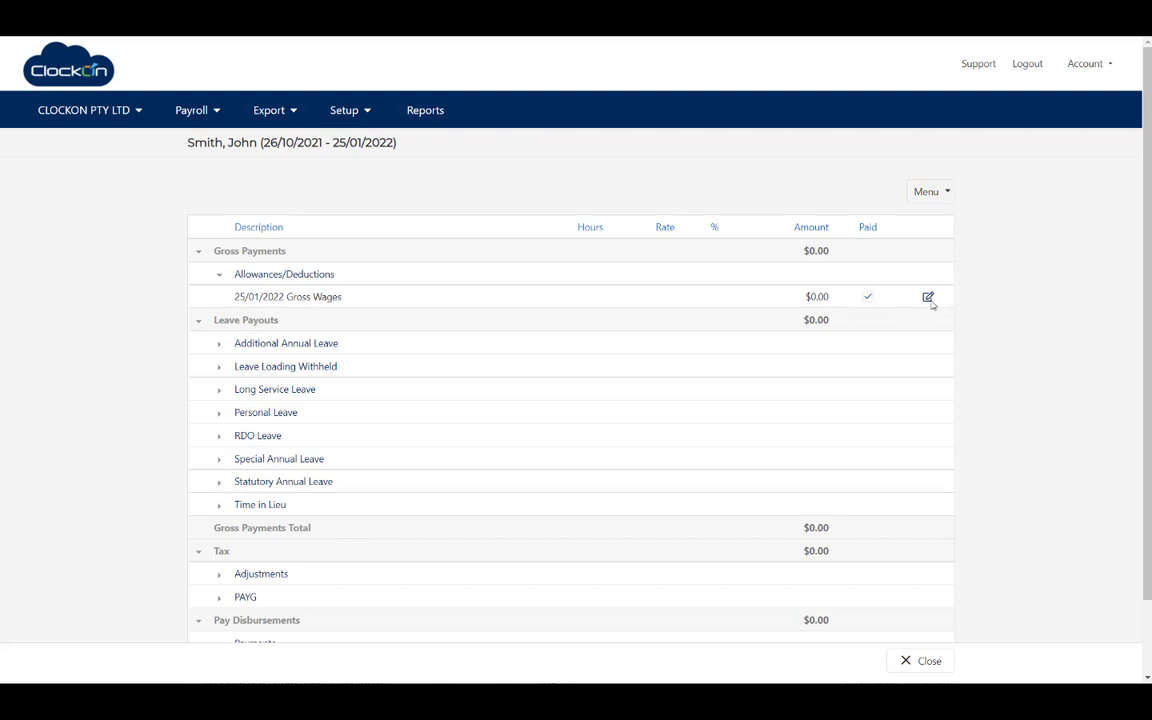
click(862, 299)
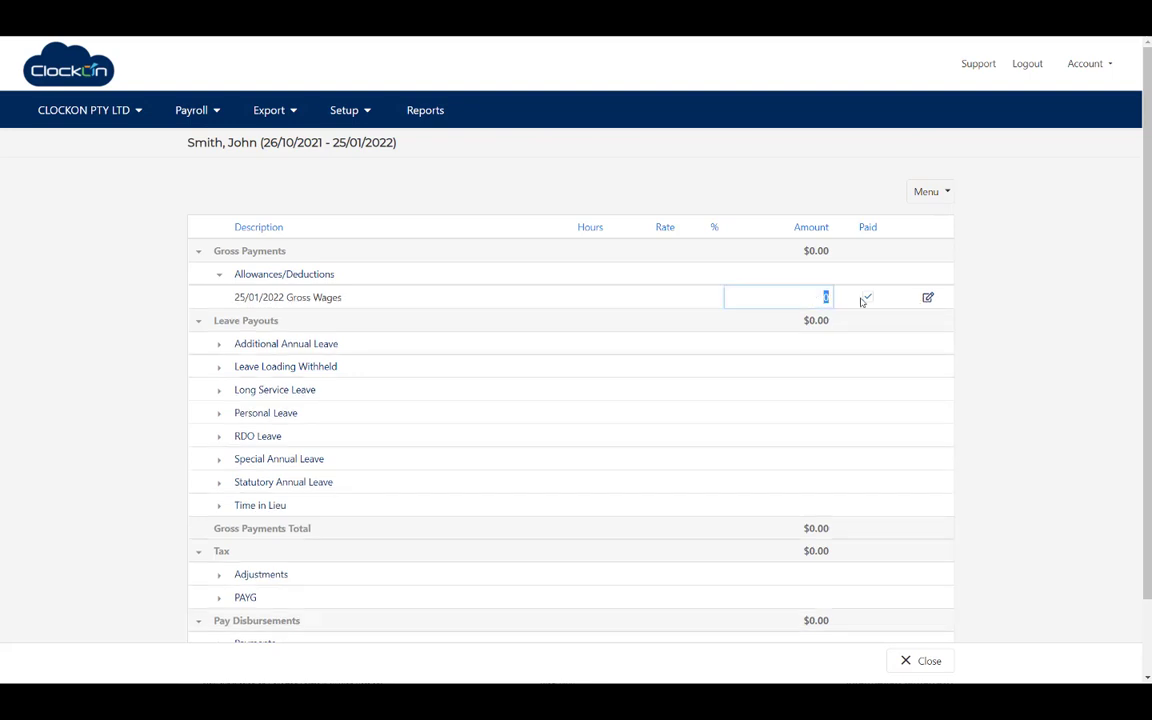
text(10000)
key(Return)
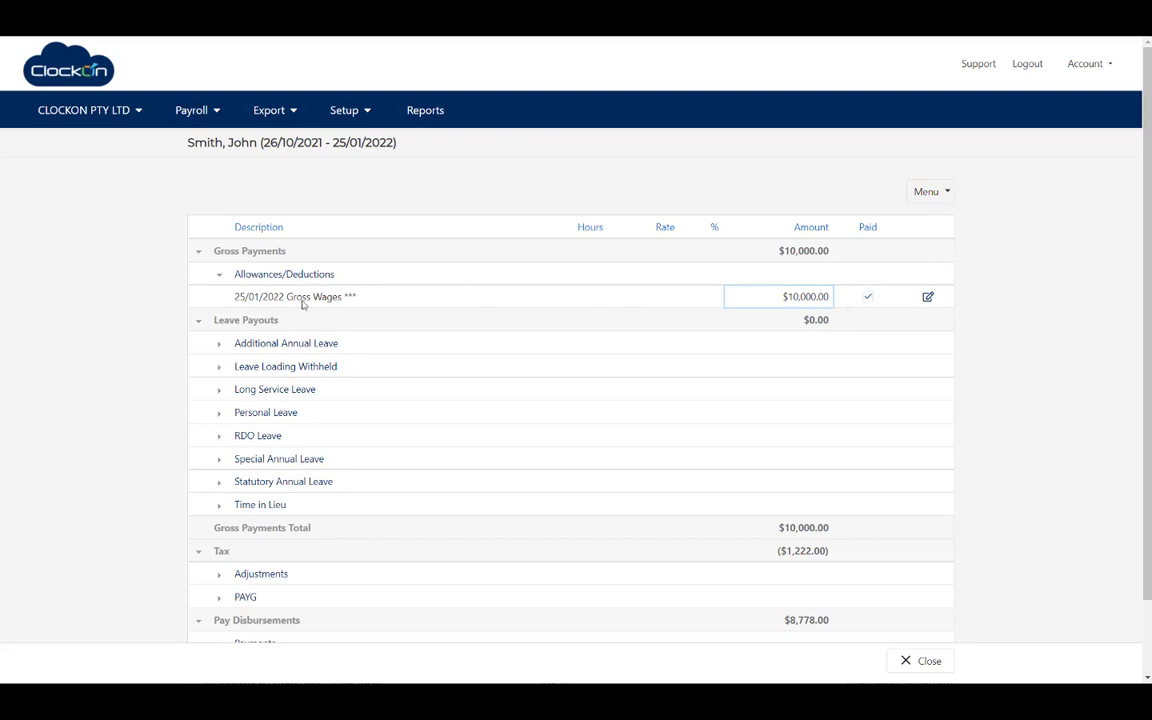
Set the Additional Tax amount under the payslip's tax adjustments to -200
scroll(947, 368, down, 2)
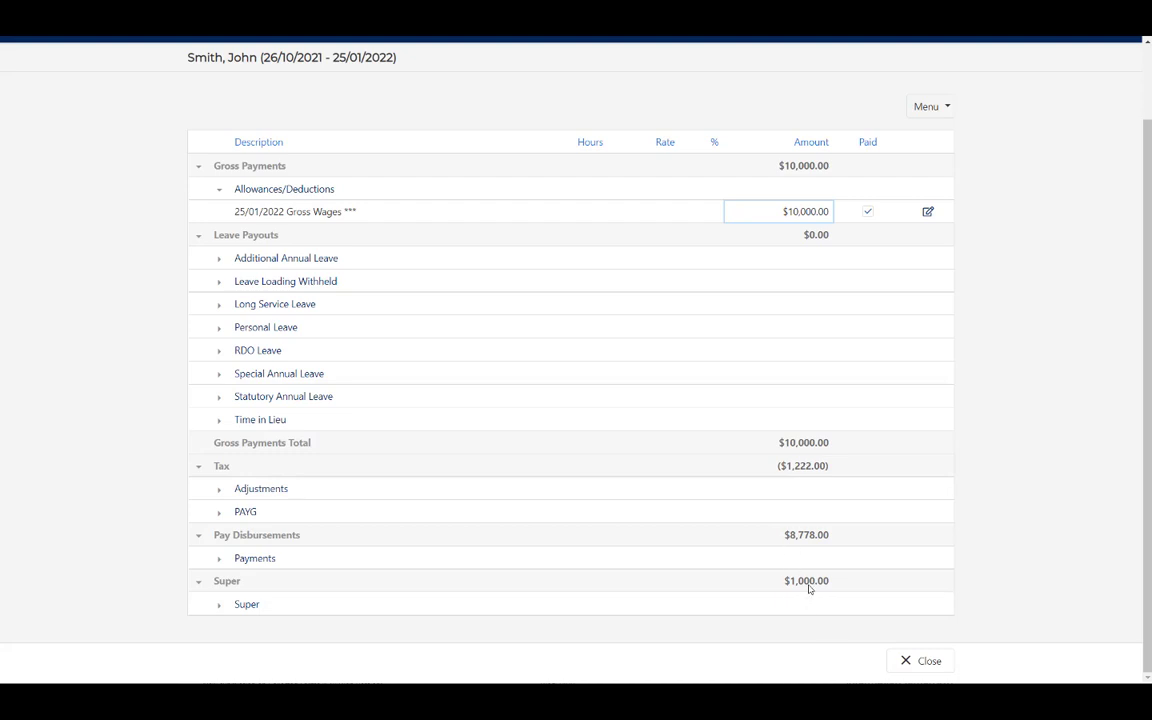
click(222, 491)
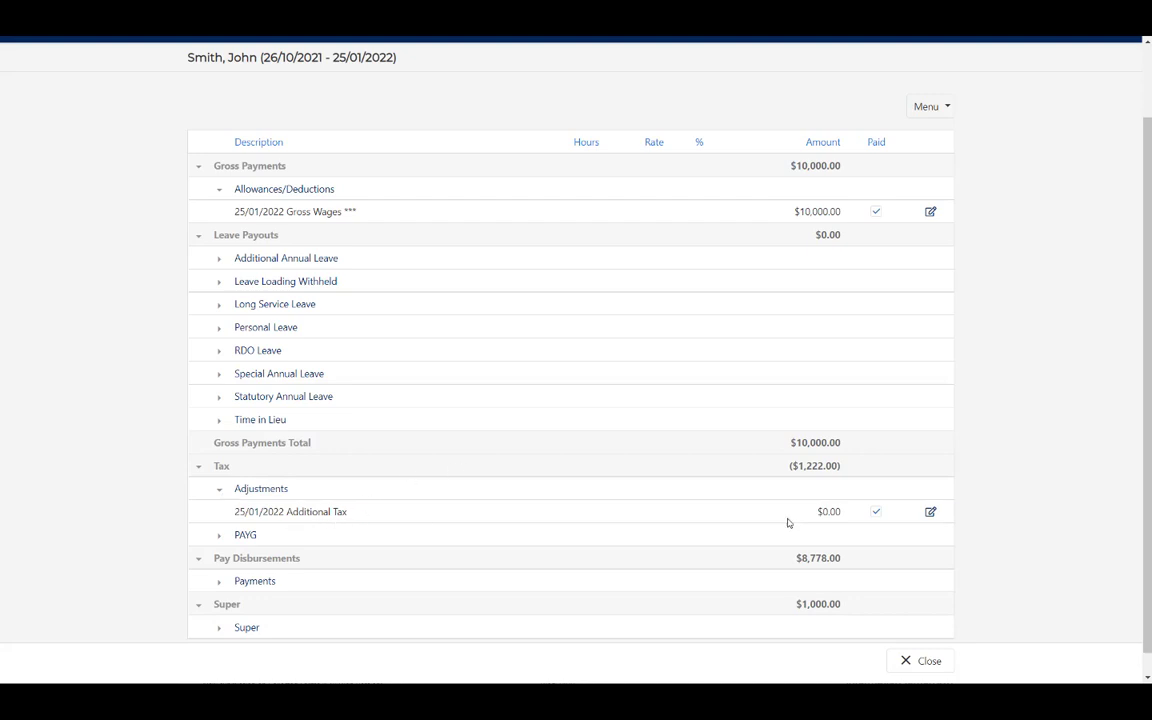
click(817, 514)
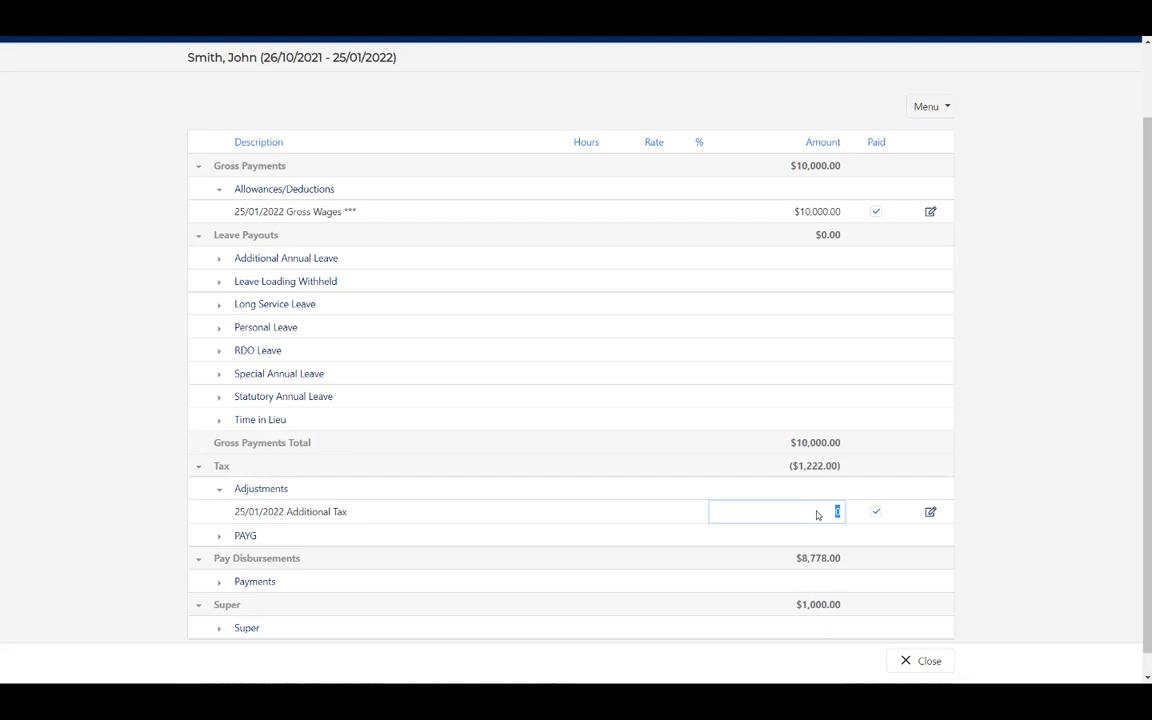
text(-200)
key(Return)
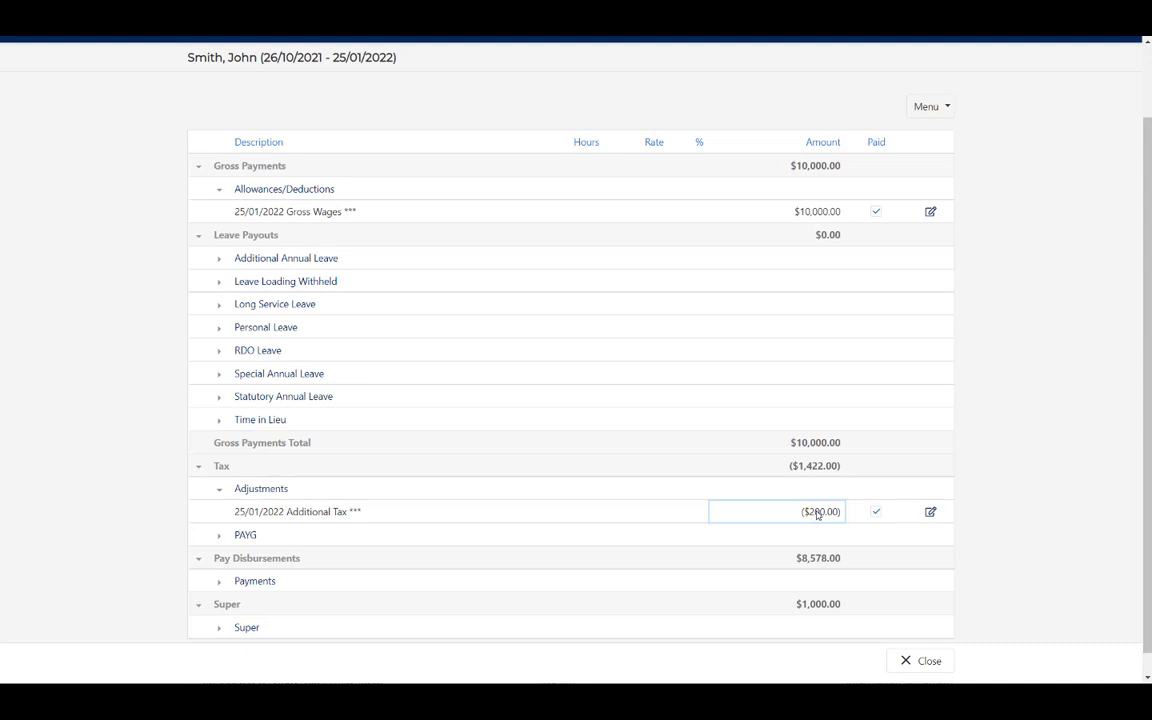
Reset the payslip's Additional Tax amount to 0
click(817, 513)
text(0)
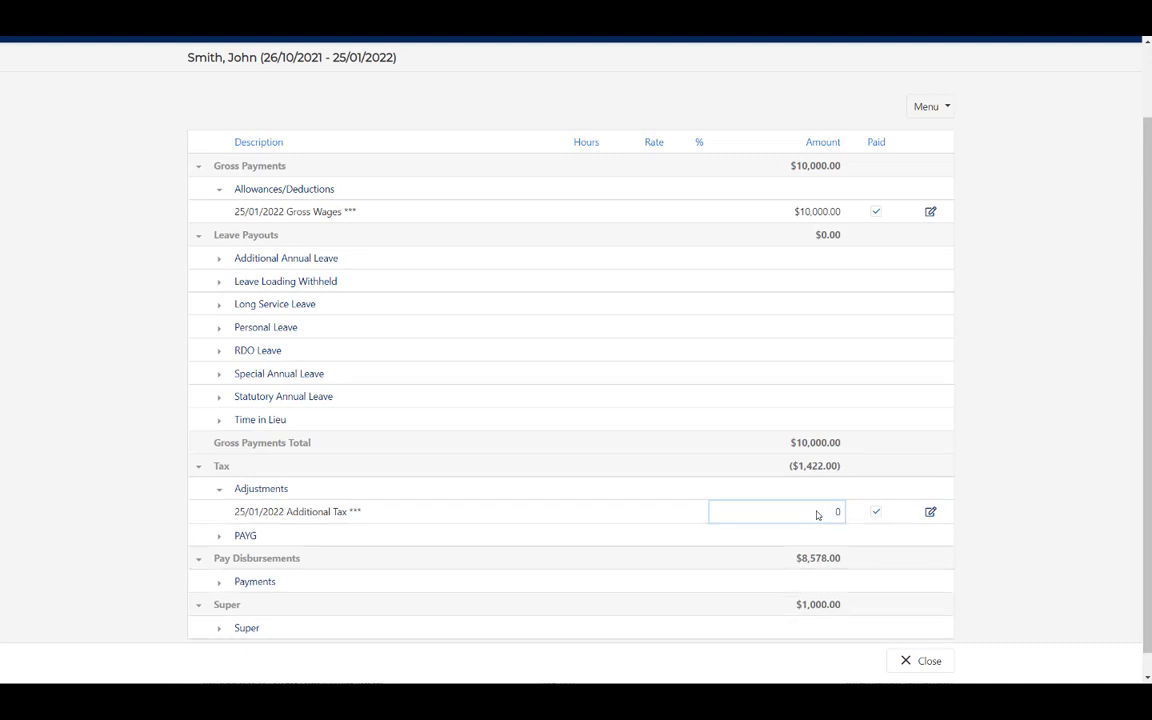
key(Return)
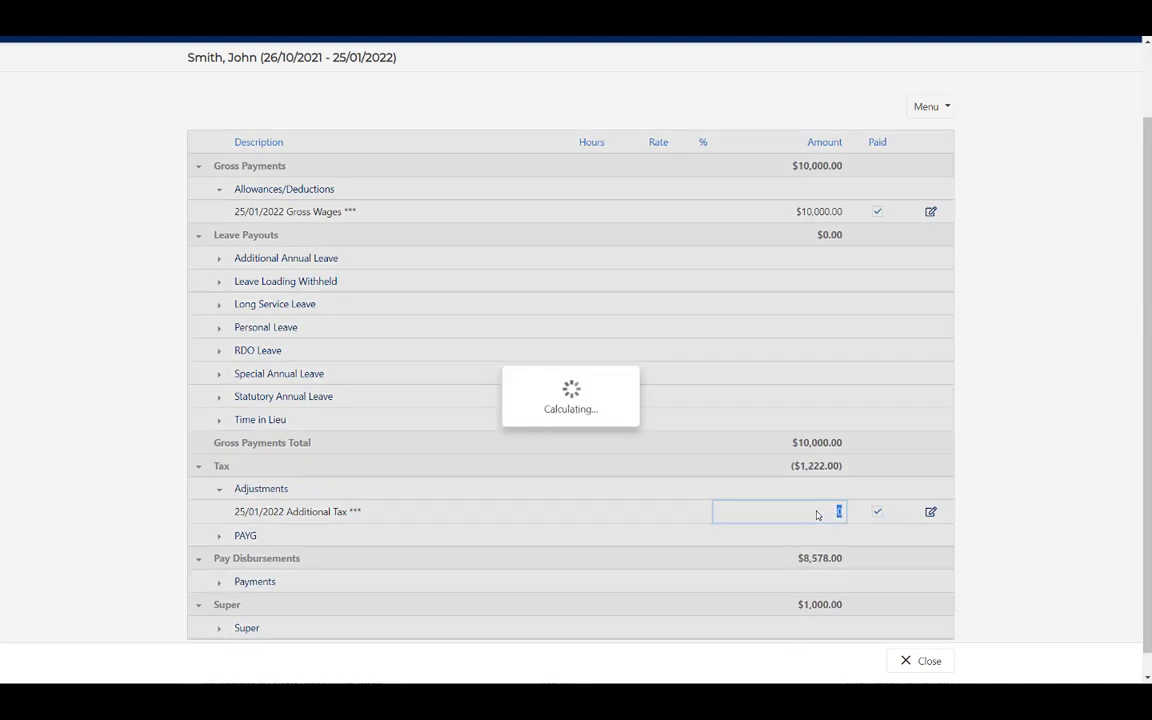
Close the employee's payslip and finish the draft payroll, returning to the Employee Payrolls list
scroll(986, 405, down, 1)
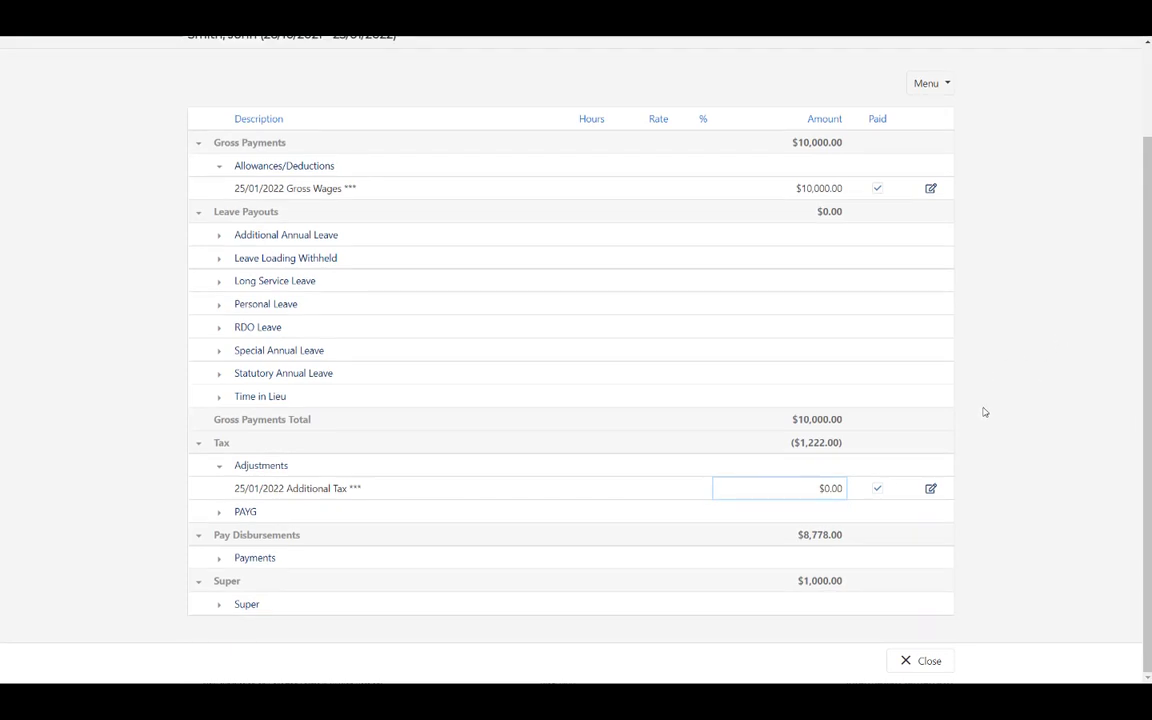
click(931, 663)
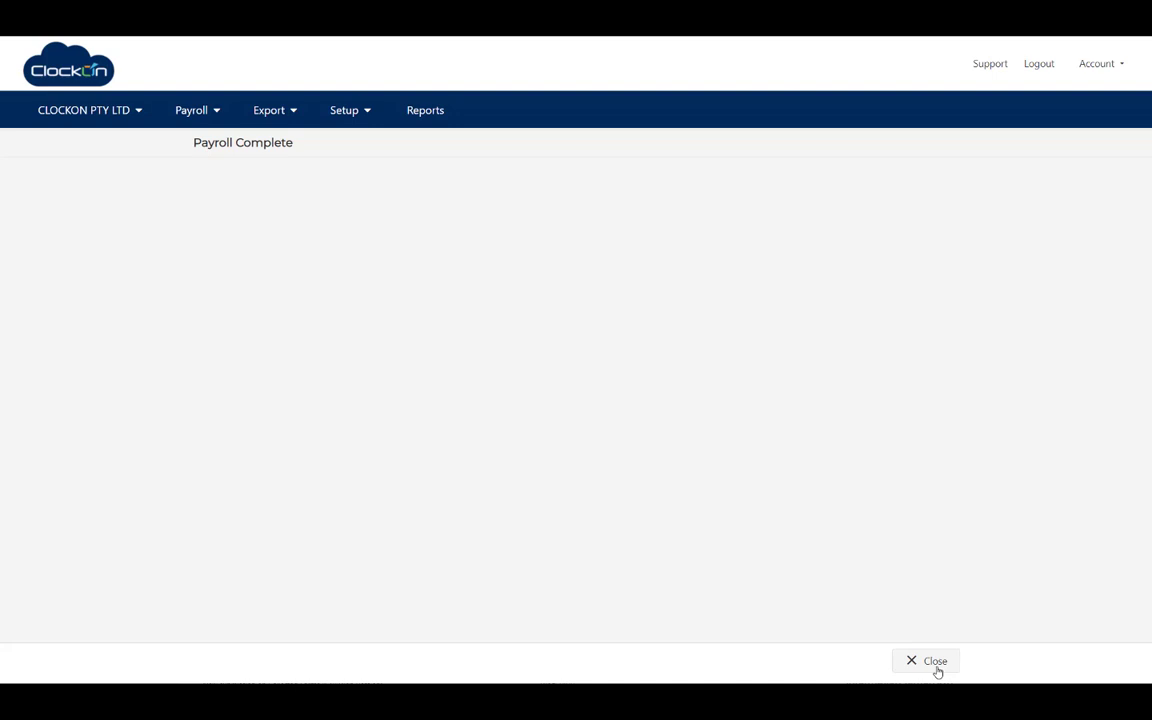
click(938, 668)
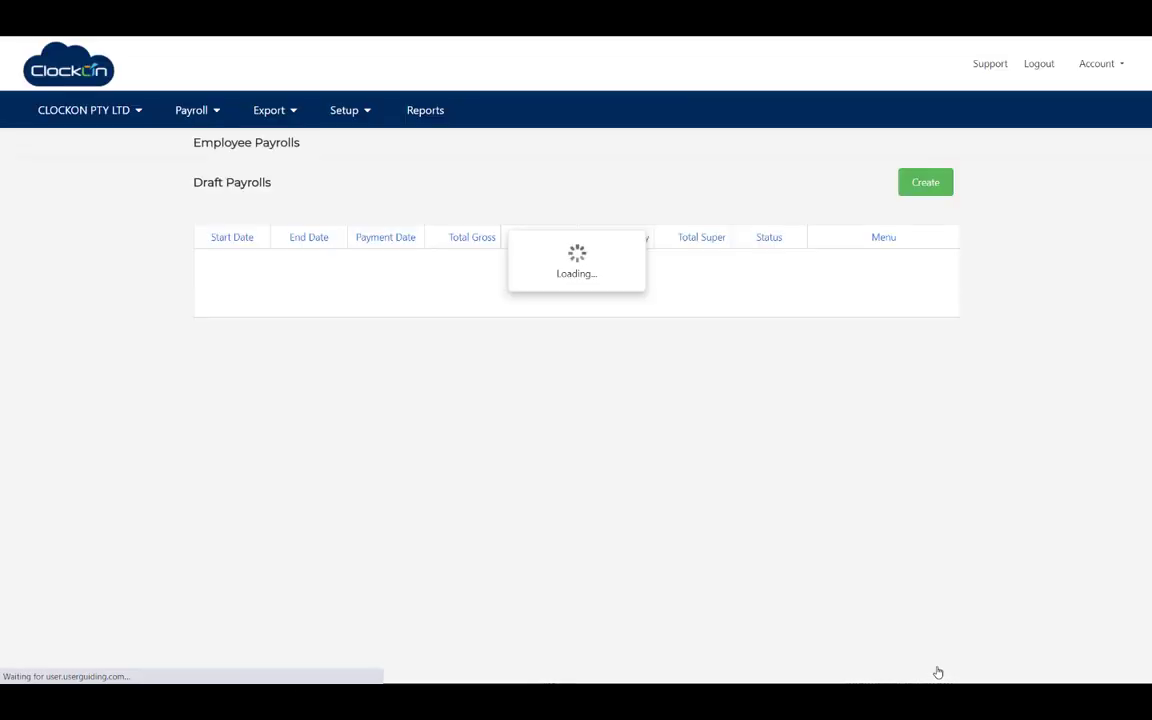
Start a Single Touch Payroll submission for the 26/10/2021-25/1/2022 (97) payroll and advance to the Submission declaration
click(276, 112)
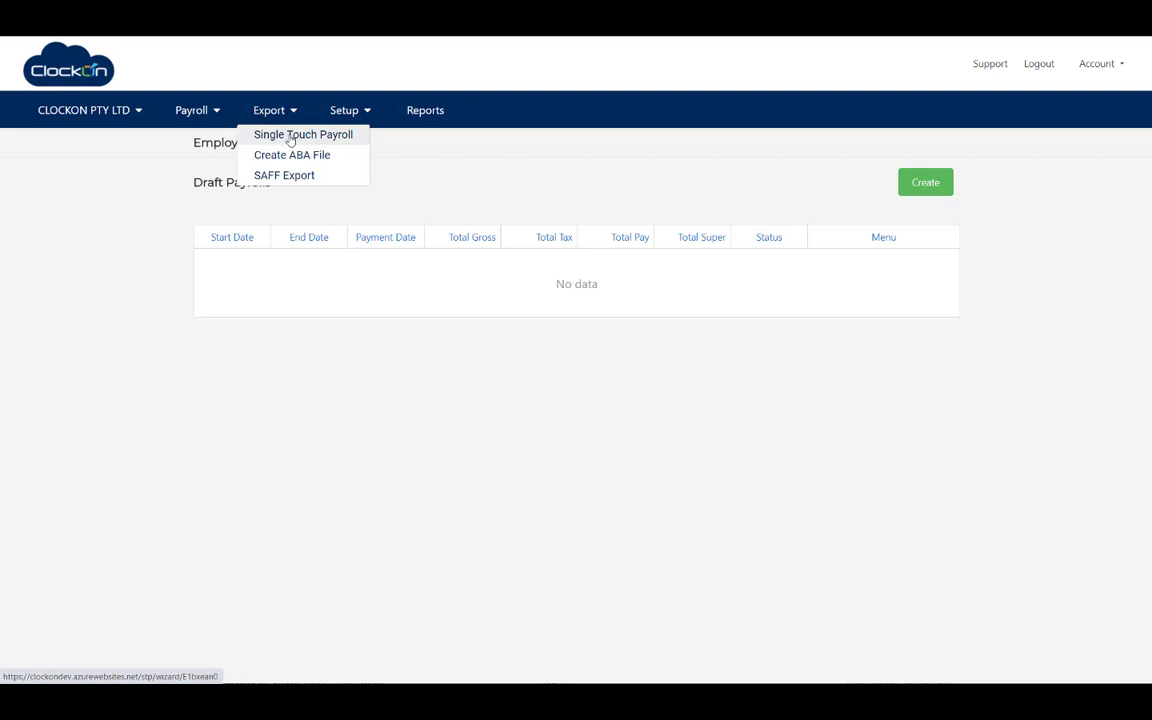
click(291, 140)
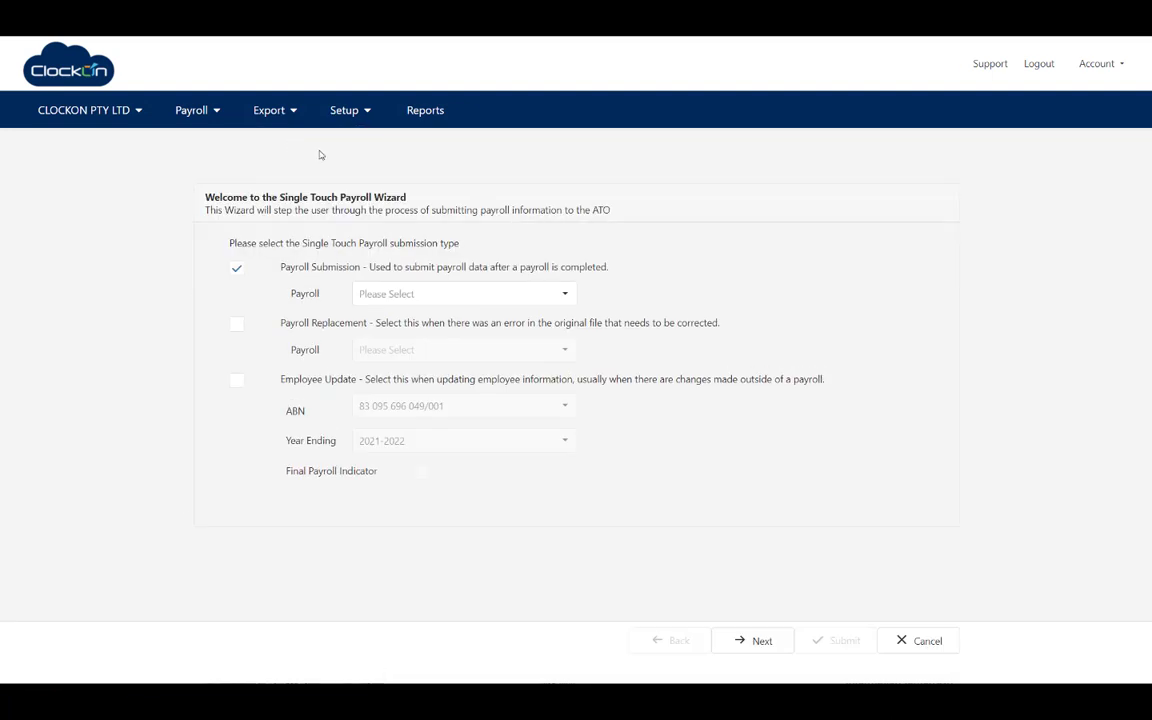
click(564, 294)
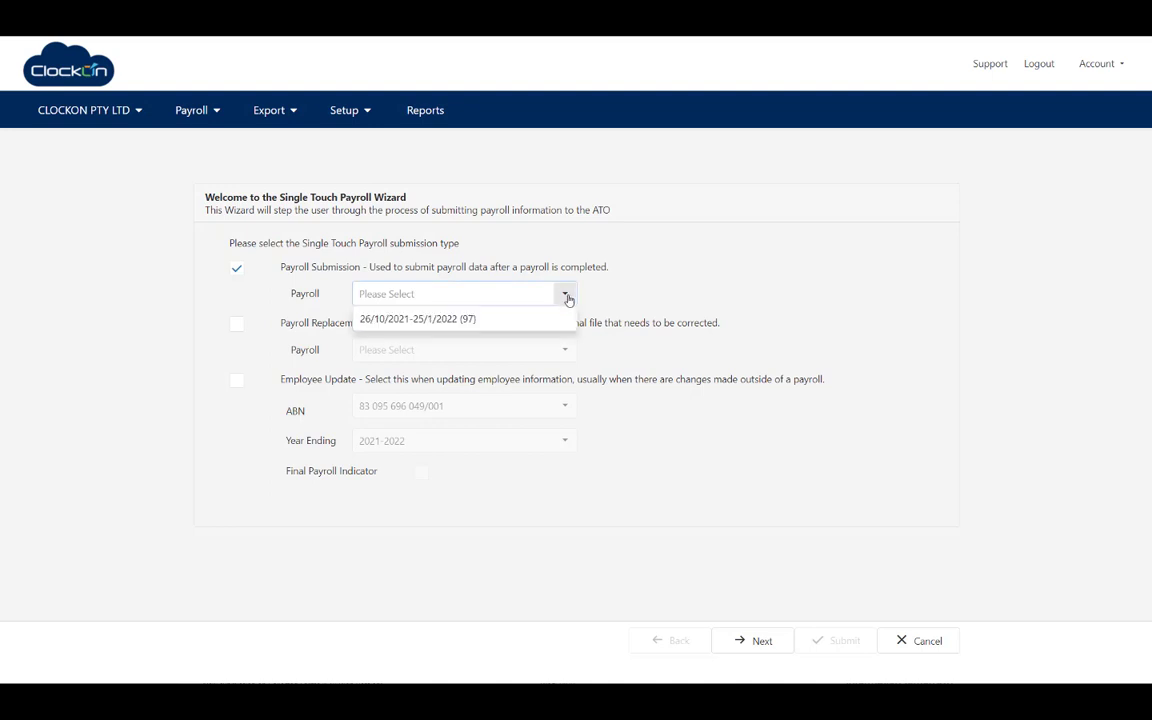
click(509, 319)
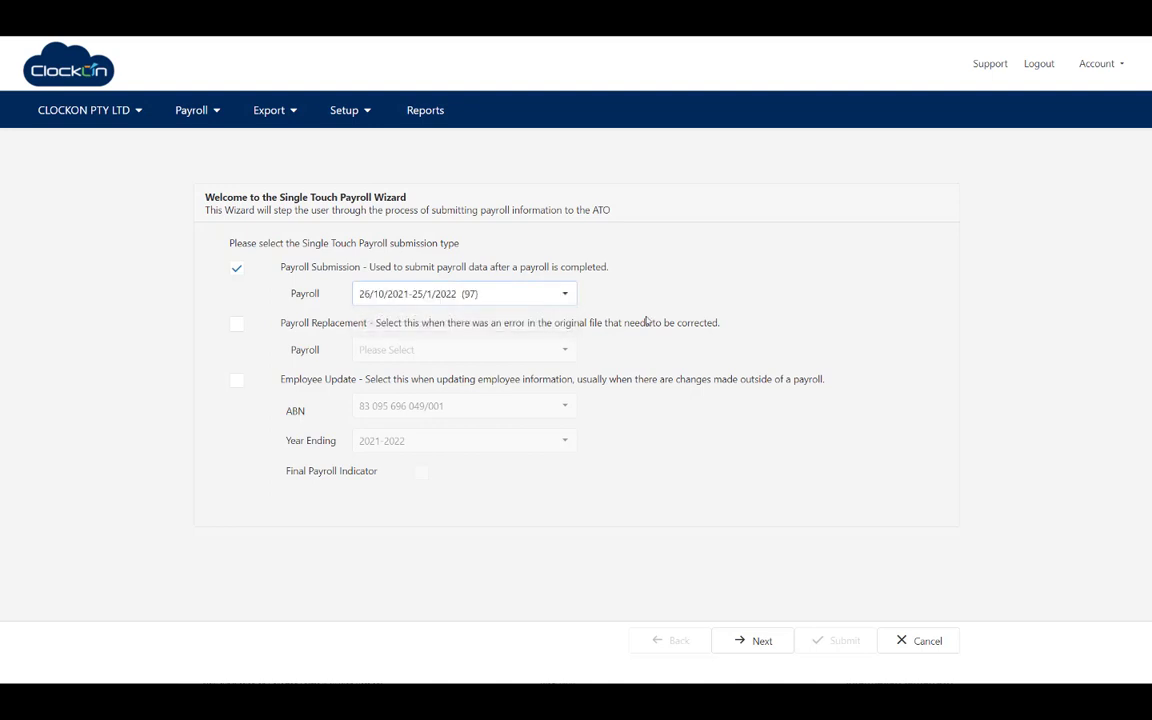
click(745, 643)
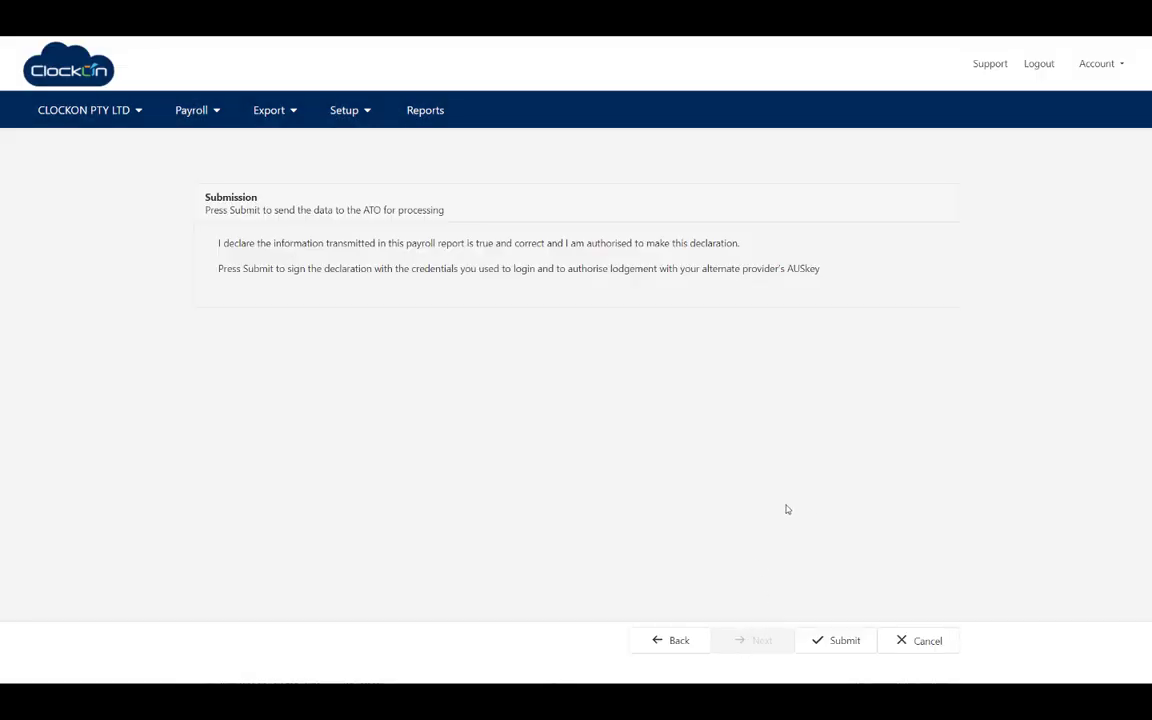